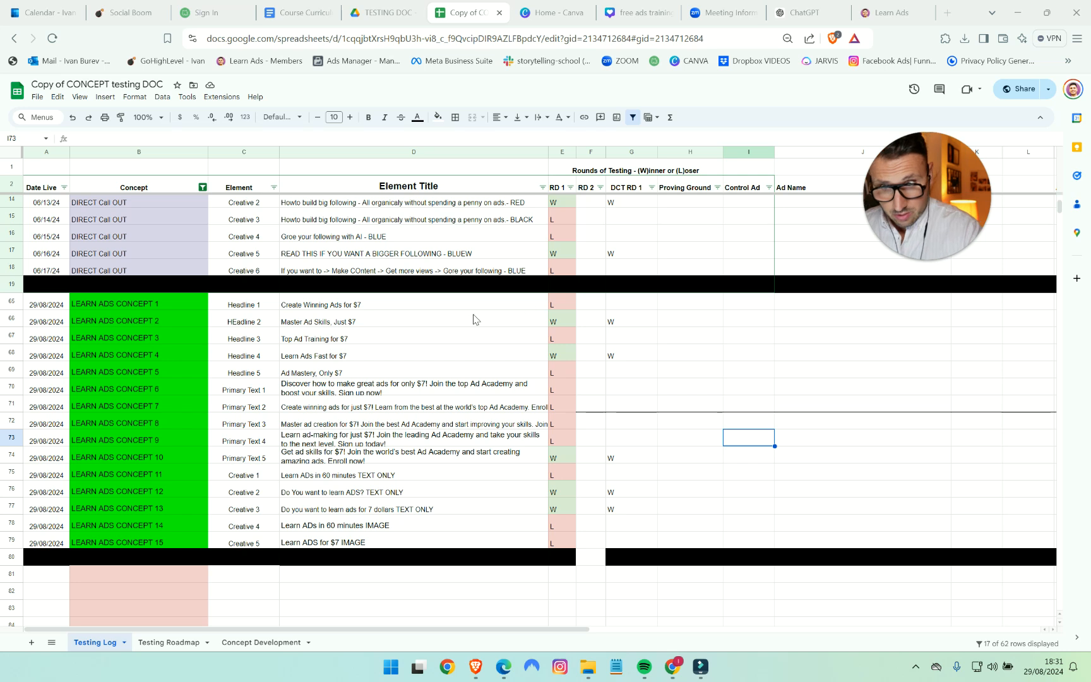
# - Examine the RD 1 results and the DCT RD 1 winners of the Learn Ads concepts in the Testing Log
pyautogui.moveTo(563, 304); pyautogui.dragTo(565, 522)
pyautogui.click(542, 489)
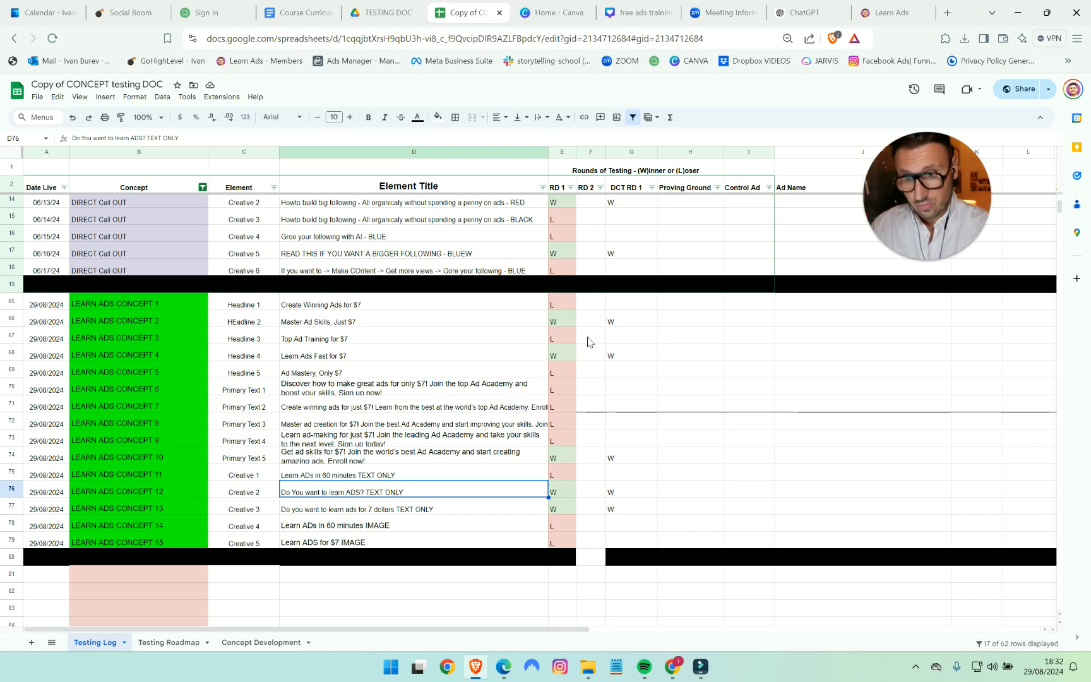
pyautogui.moveTo(618, 317); pyautogui.dragTo(638, 499)
pyautogui.click(644, 492)
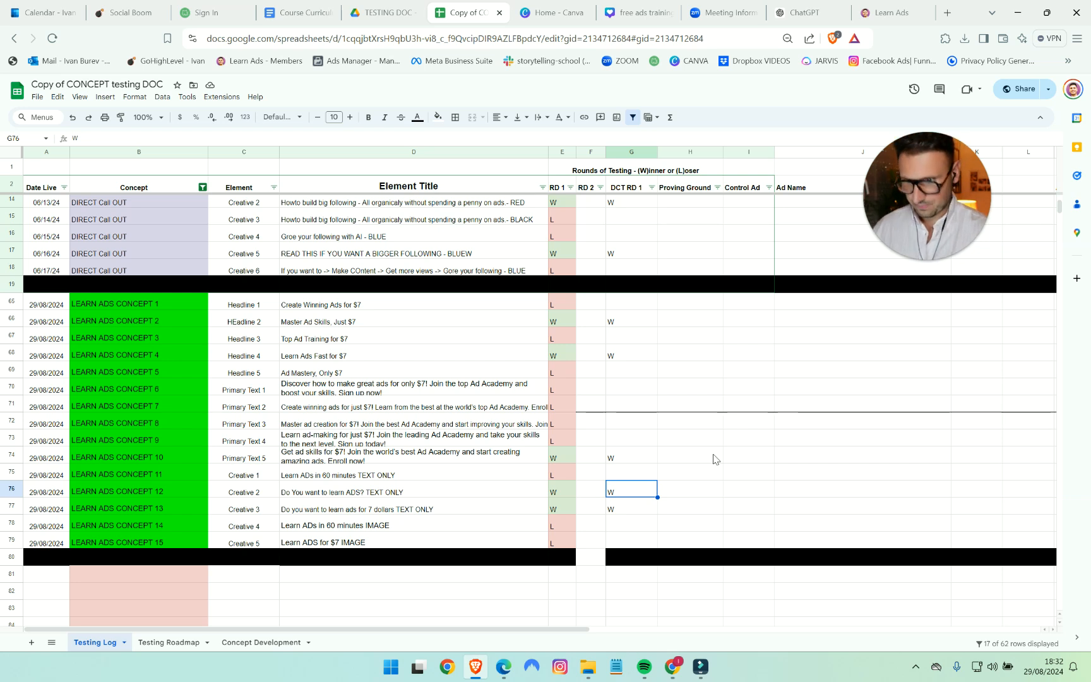
pyautogui.click(612, 335)
pyautogui.click(610, 358)
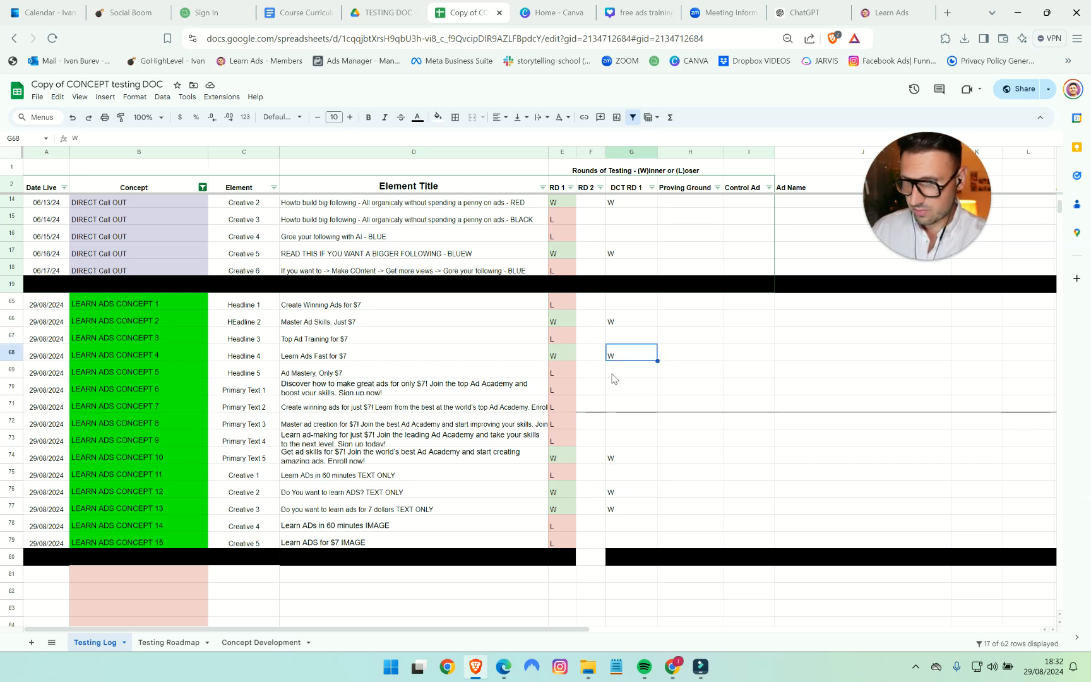
pyautogui.click(640, 461)
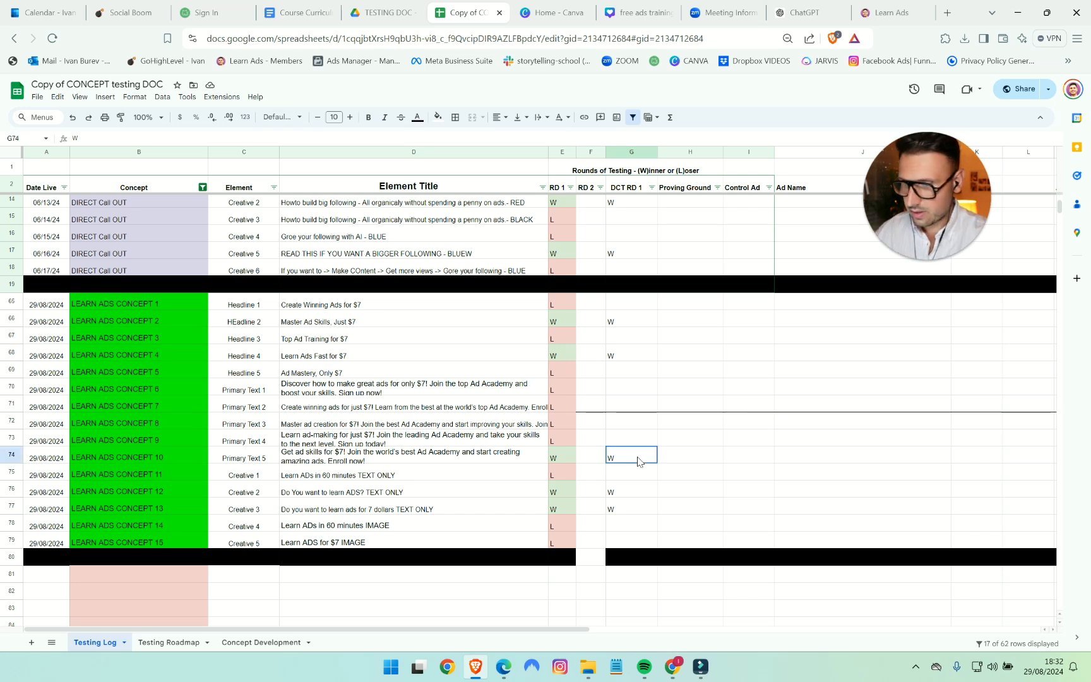
pyautogui.click(623, 492)
pyautogui.click(628, 506)
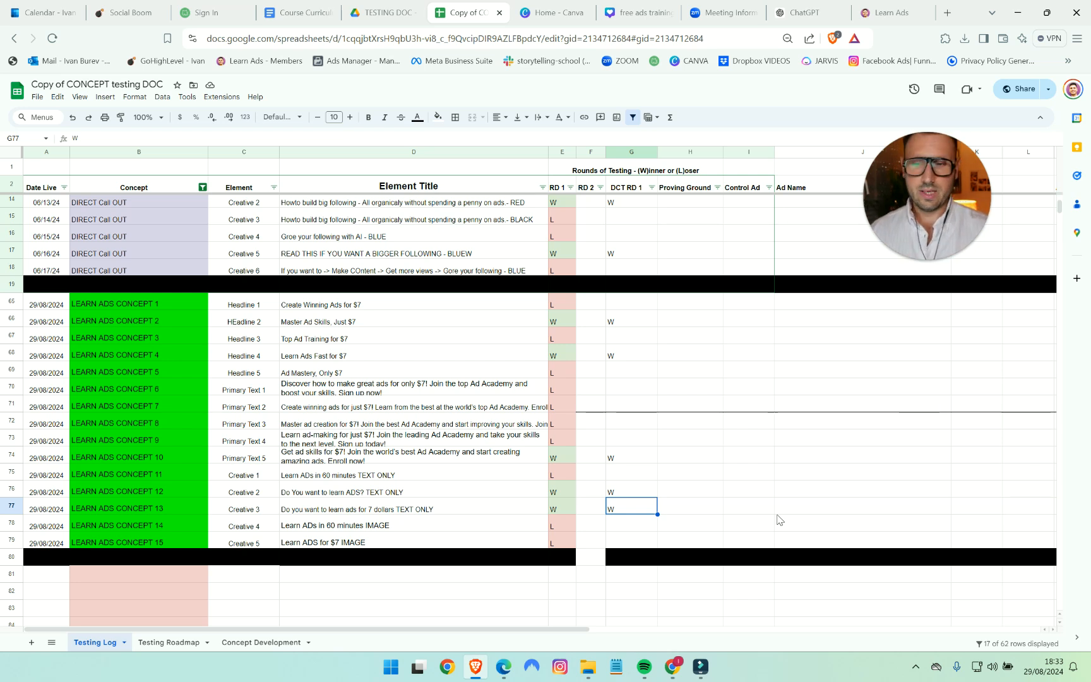
# - Look over the DIRECT Call OUT rows and the Dynamic Creative notes beside the testing table
pyautogui.scroll(4, 790, 455)
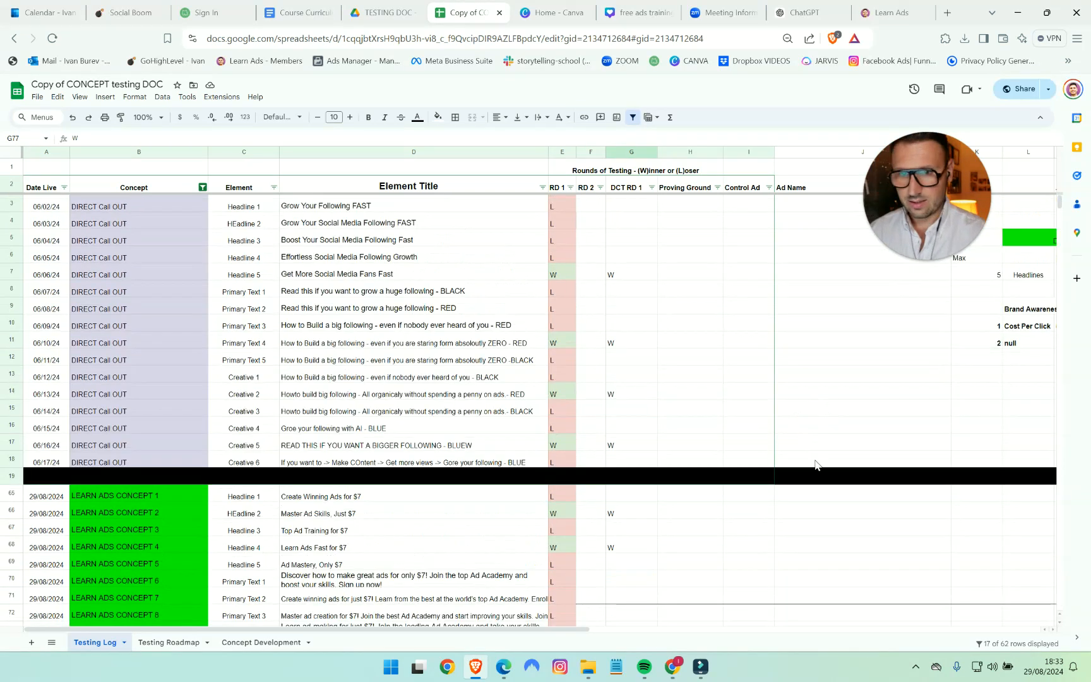
pyautogui.moveTo(558, 630); pyautogui.dragTo(762, 639)
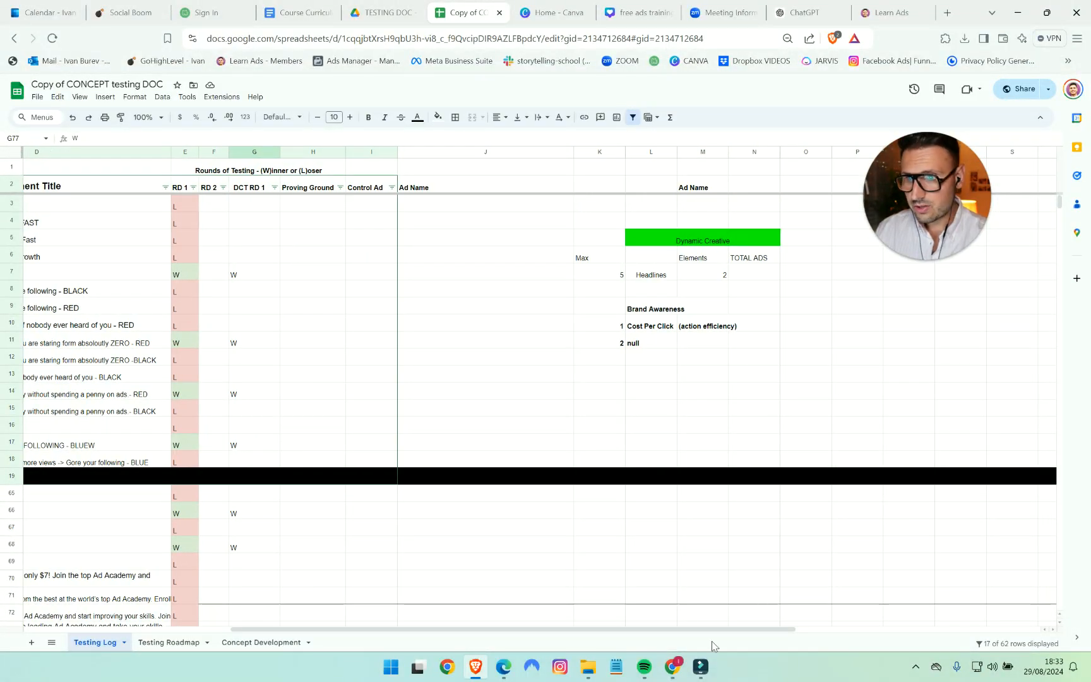
pyautogui.moveTo(715, 636); pyautogui.dragTo(477, 633)
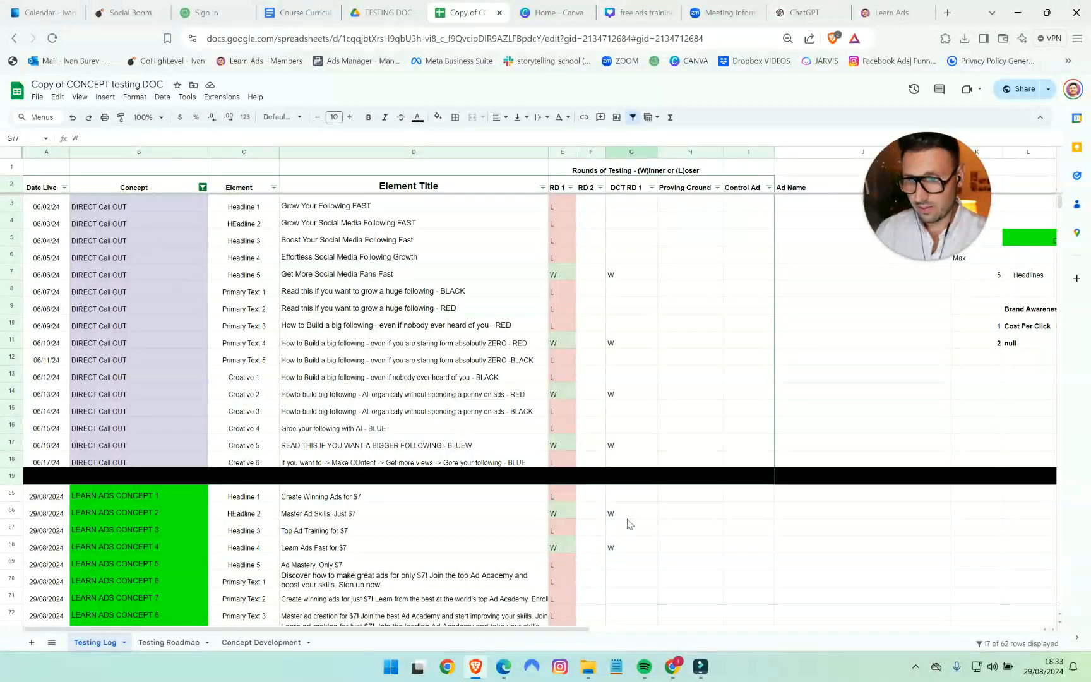
pyautogui.scroll(-5, 627, 531)
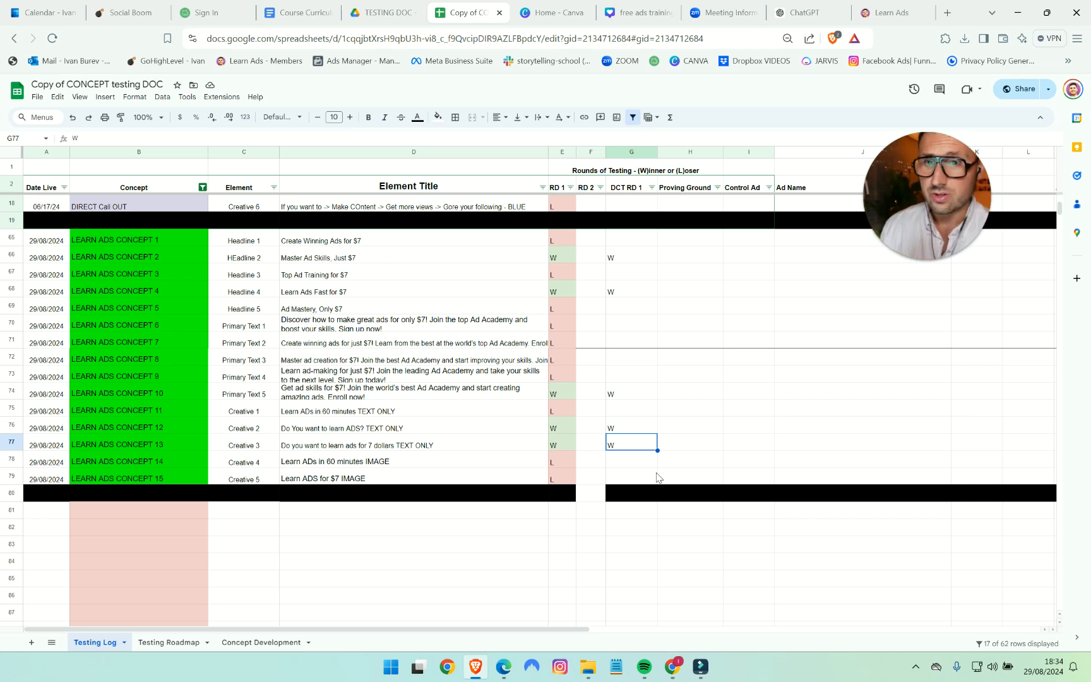
pyautogui.scroll(1, 793, 416)
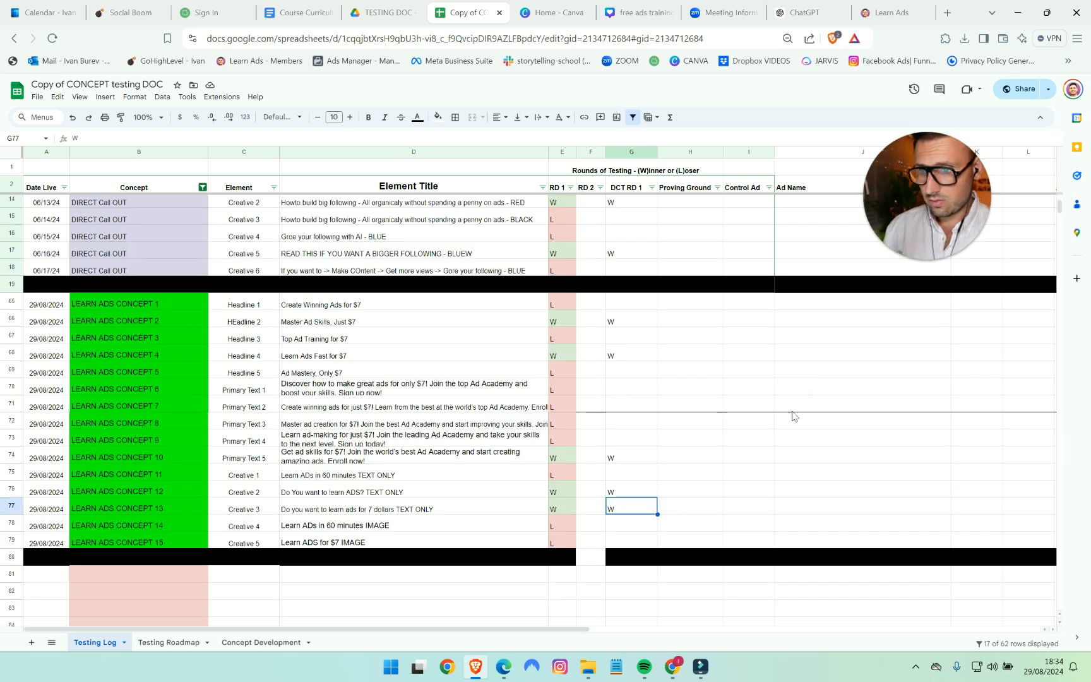
# - Review the DCT RD 1 winners against the RD 1 results, including those of the DIRECT Call OUT concept
pyautogui.moveTo(644, 324); pyautogui.dragTo(617, 511)
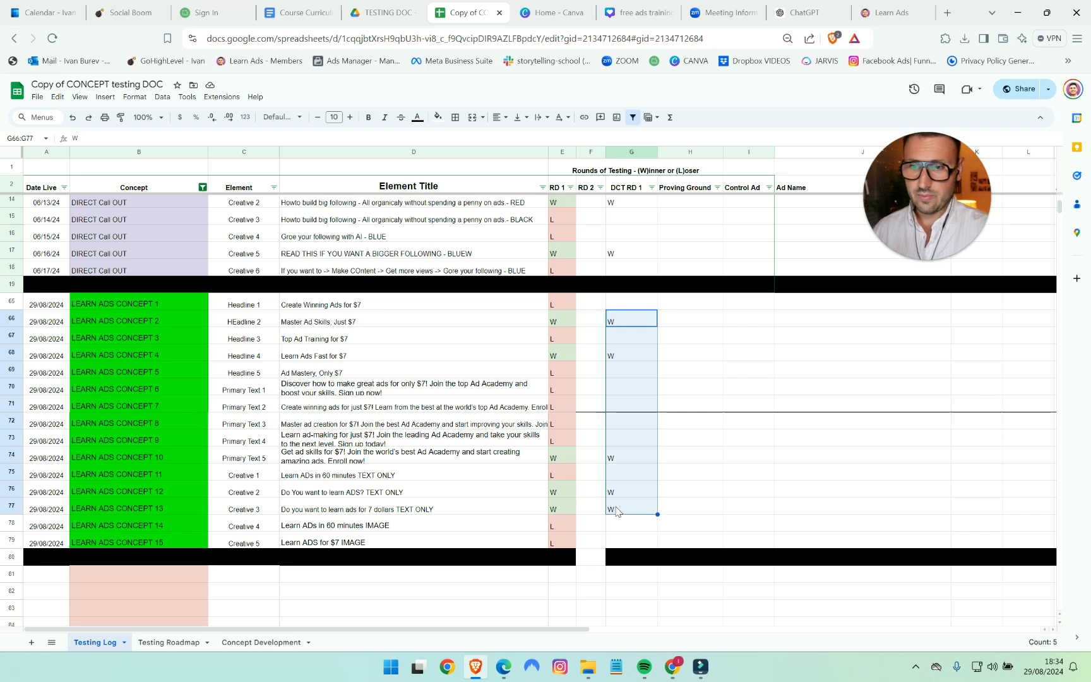
pyautogui.click(790, 515)
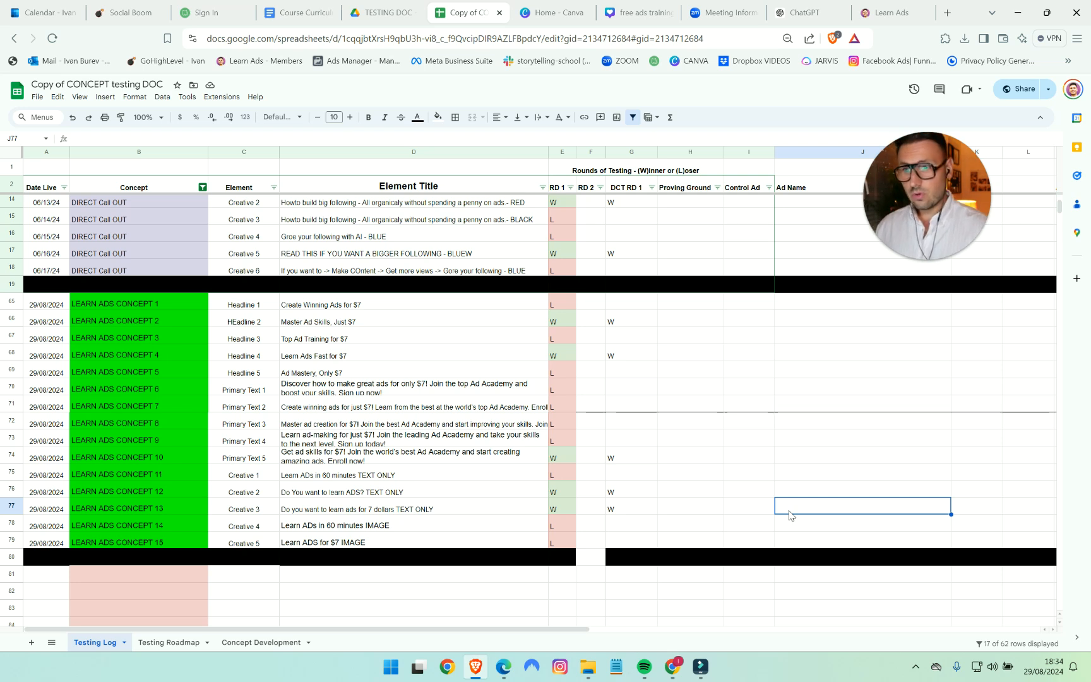
pyautogui.moveTo(568, 302); pyautogui.dragTo(497, 546)
pyautogui.click(786, 508)
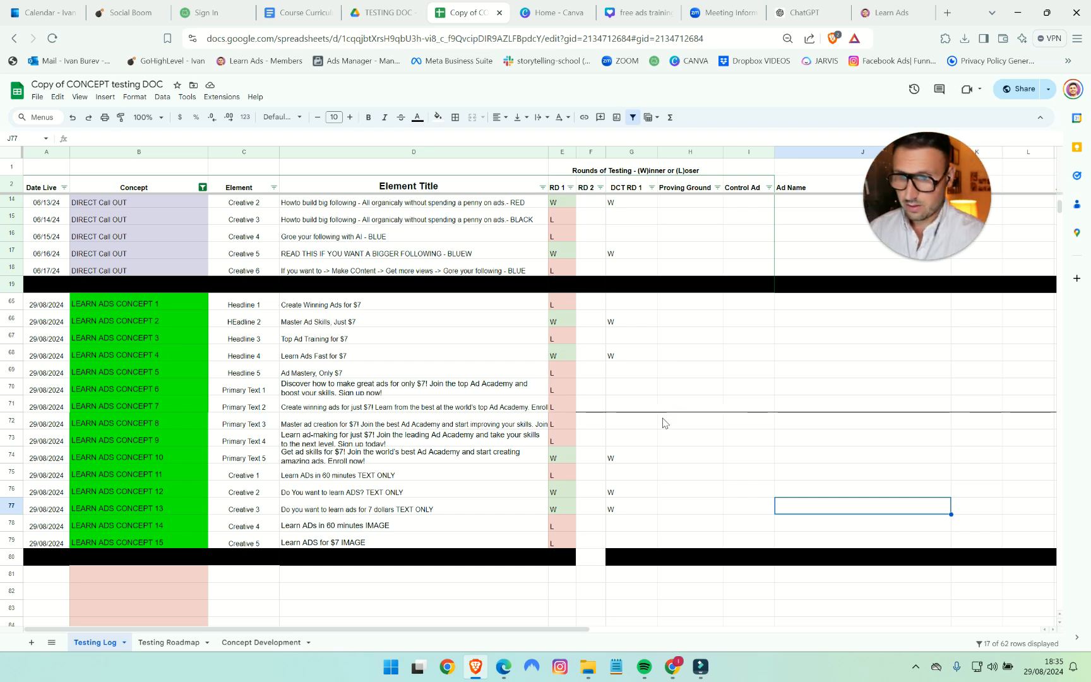
pyautogui.moveTo(624, 321); pyautogui.dragTo(621, 506)
pyautogui.click(694, 507)
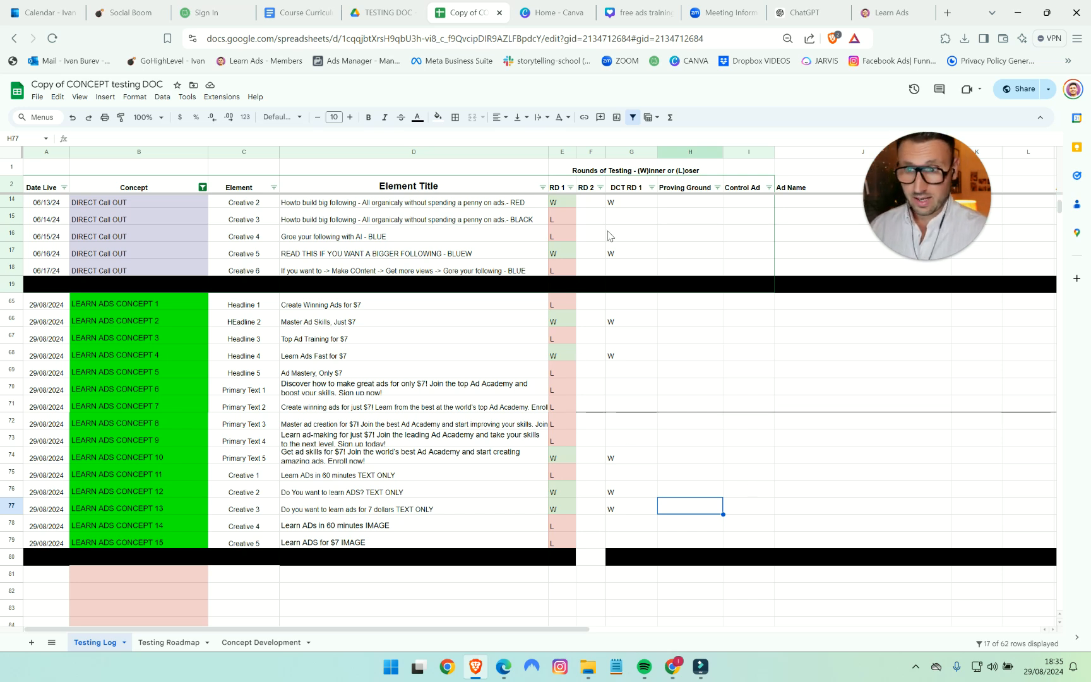
pyautogui.moveTo(632, 201); pyautogui.dragTo(641, 511)
pyautogui.click(671, 499)
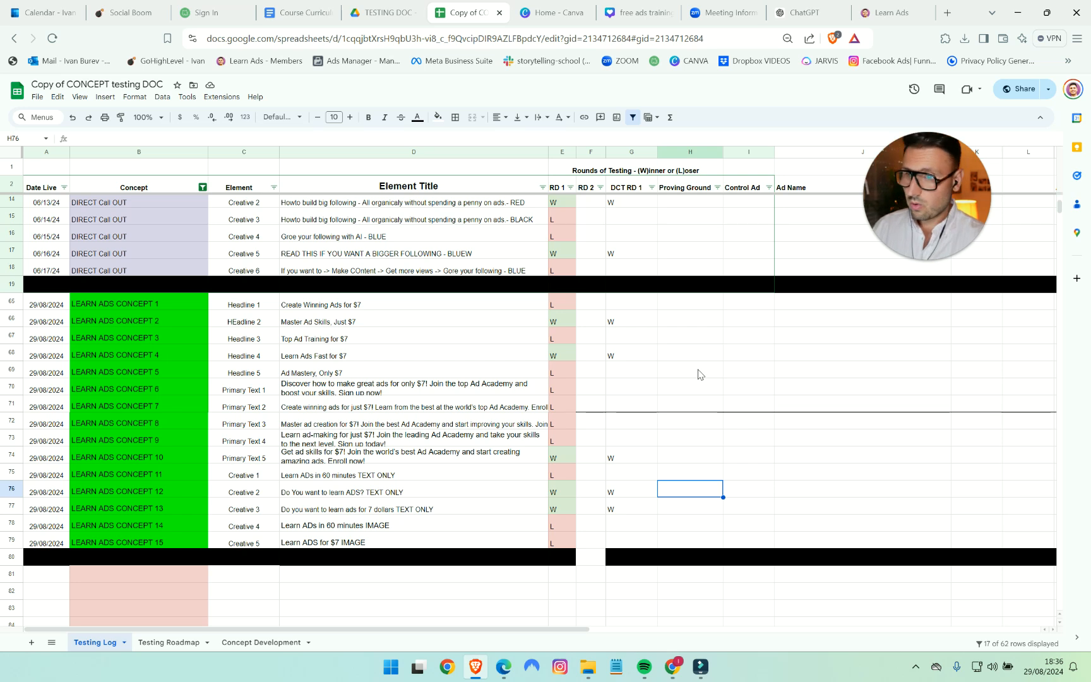
# - Switch to Ads Manager and create a campaign with the Leads objective and the manual leads campaign setup
pyautogui.click(675, 671)
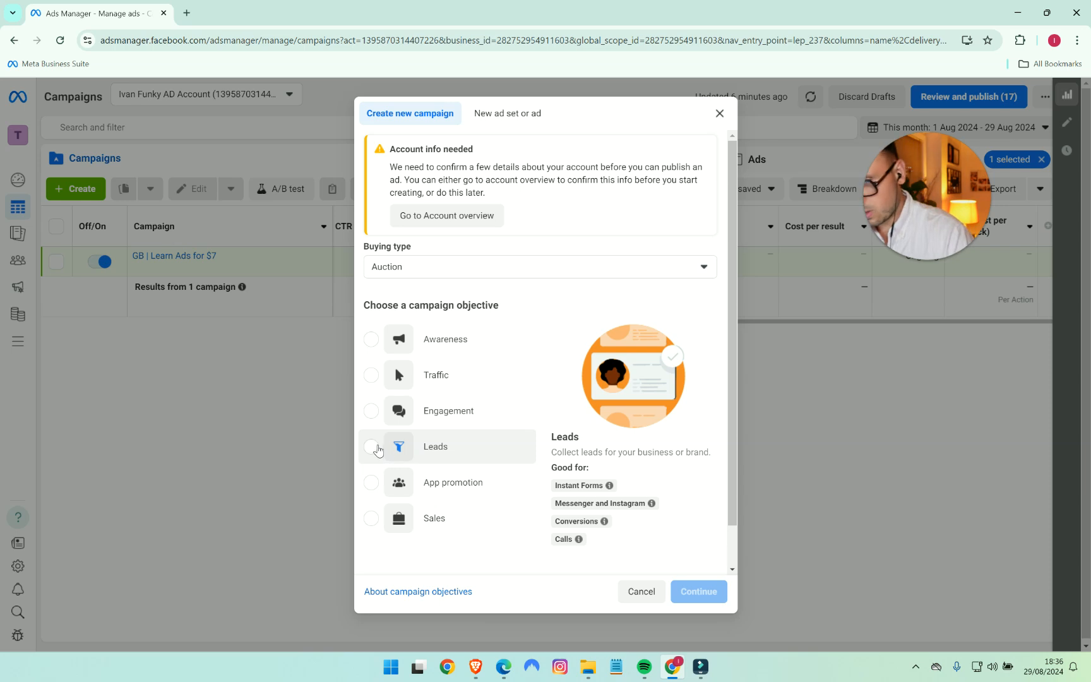
pyautogui.click(370, 447)
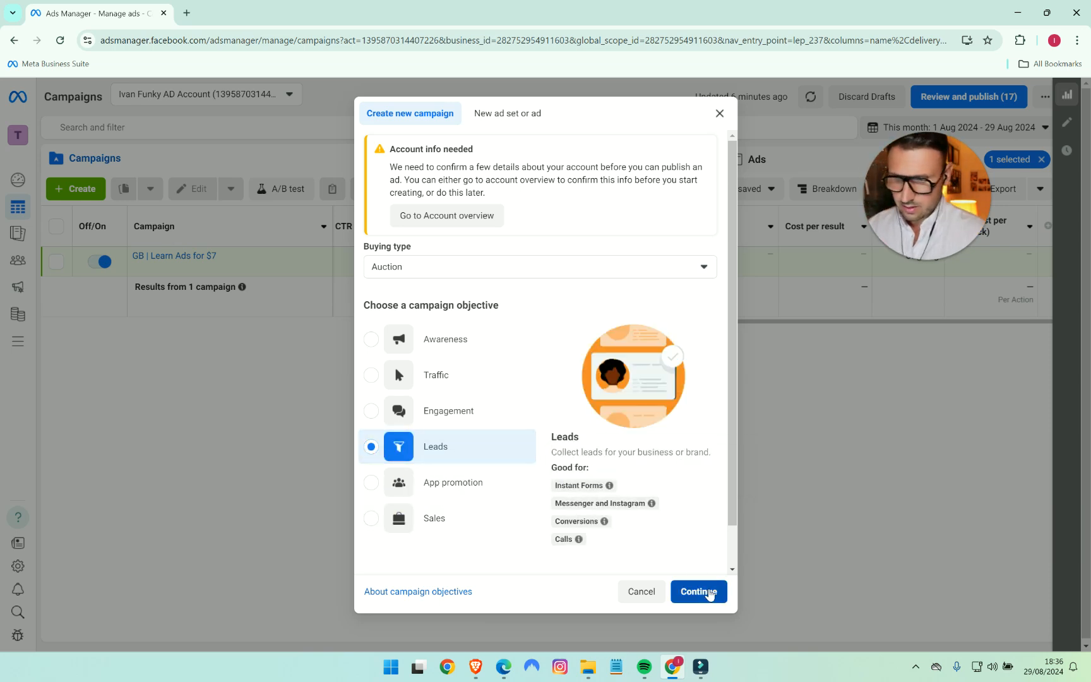
pyautogui.click(710, 592)
pyautogui.click(565, 395)
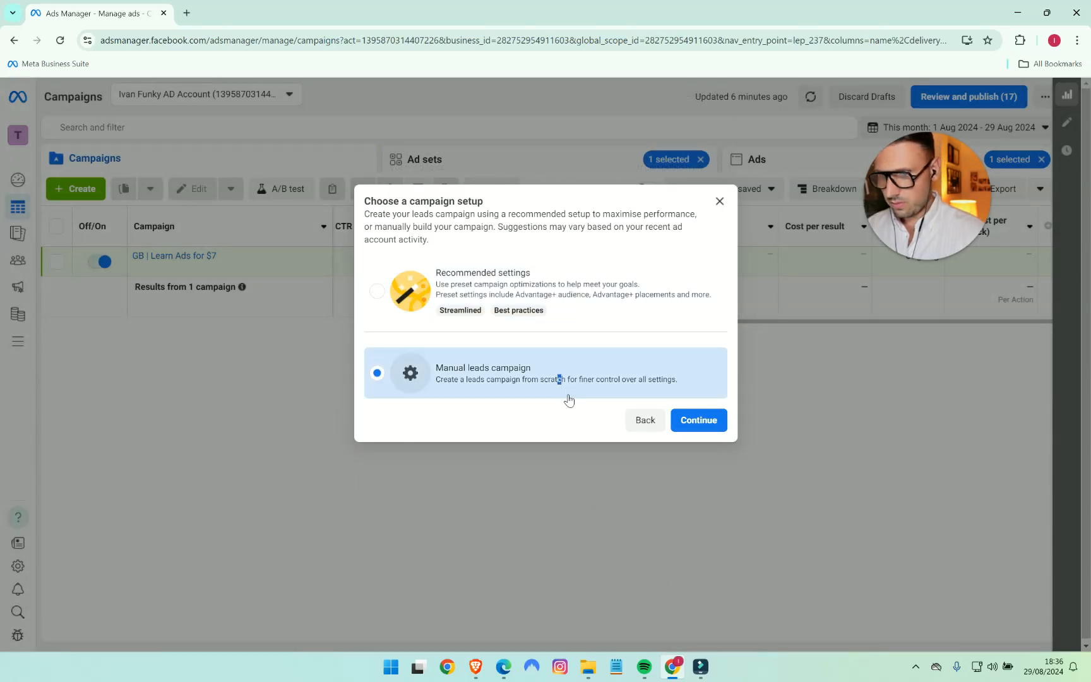
pyautogui.click(699, 421)
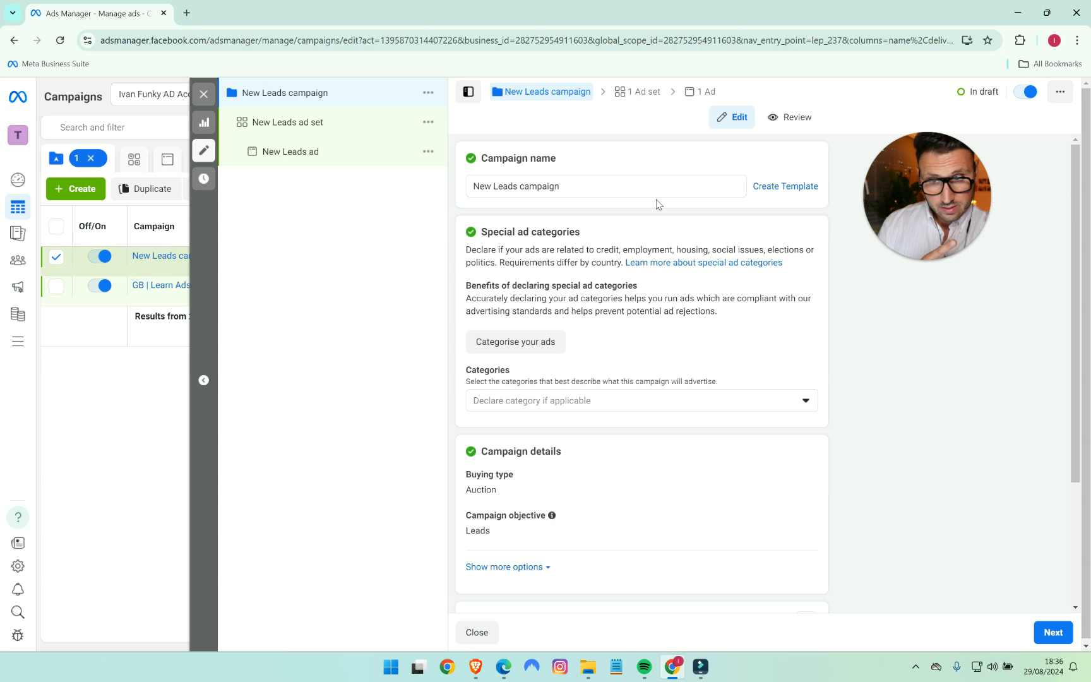
# - Name the campaign "DCT | Prospecting LEADS", correcting the misspelled word
pyautogui.tripleClick(603, 184)
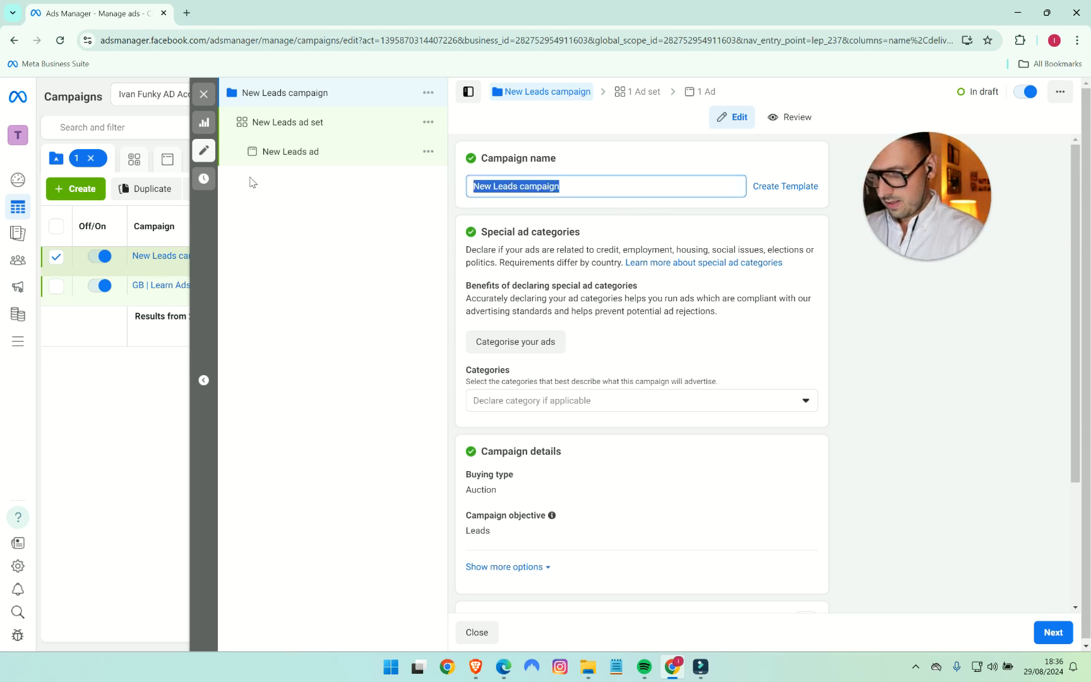
pyautogui.write('DCT')
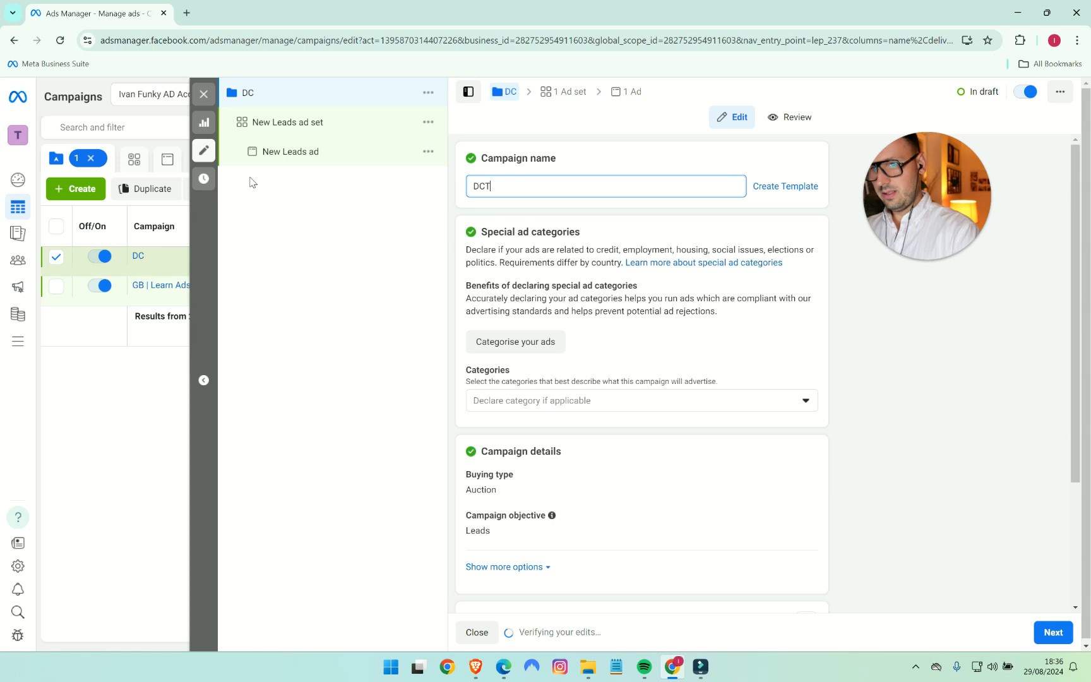
pyautogui.write(' |')
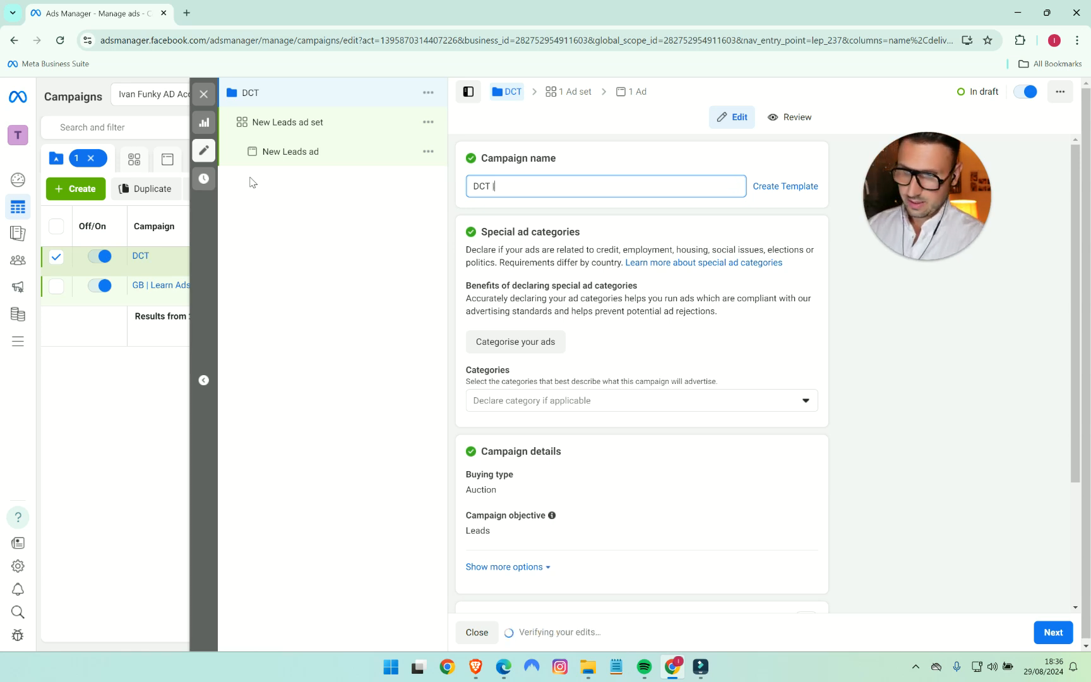
pyautogui.write(' Prosepcting LEADS')
pyautogui.rightClick(534, 188)
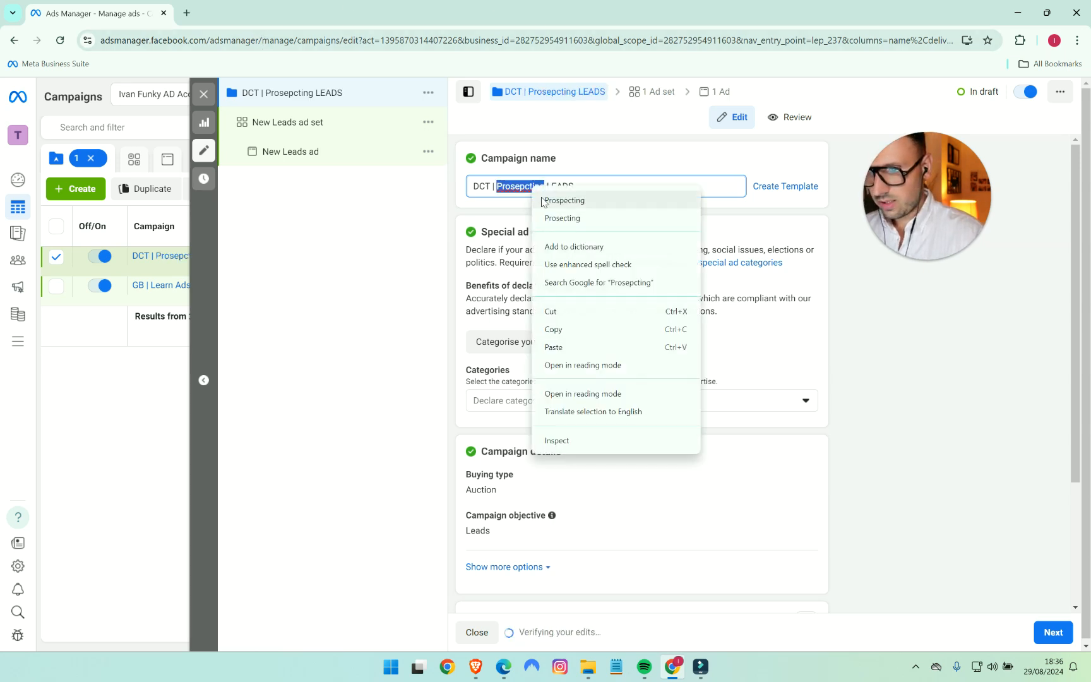
pyautogui.click(553, 202)
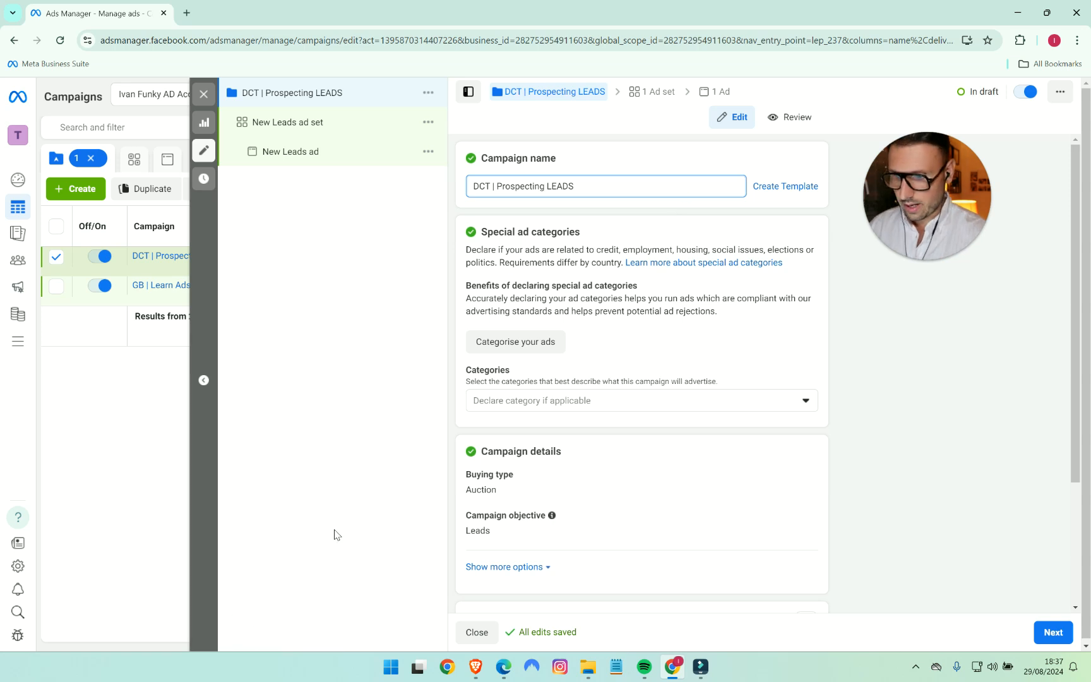
# - Check the Proving Ground and Control Ad columns in the Testing Log spreadsheet, and return to Ads Manager
pyautogui.click(476, 667)
pyautogui.moveTo(701, 204); pyautogui.dragTo(761, 489)
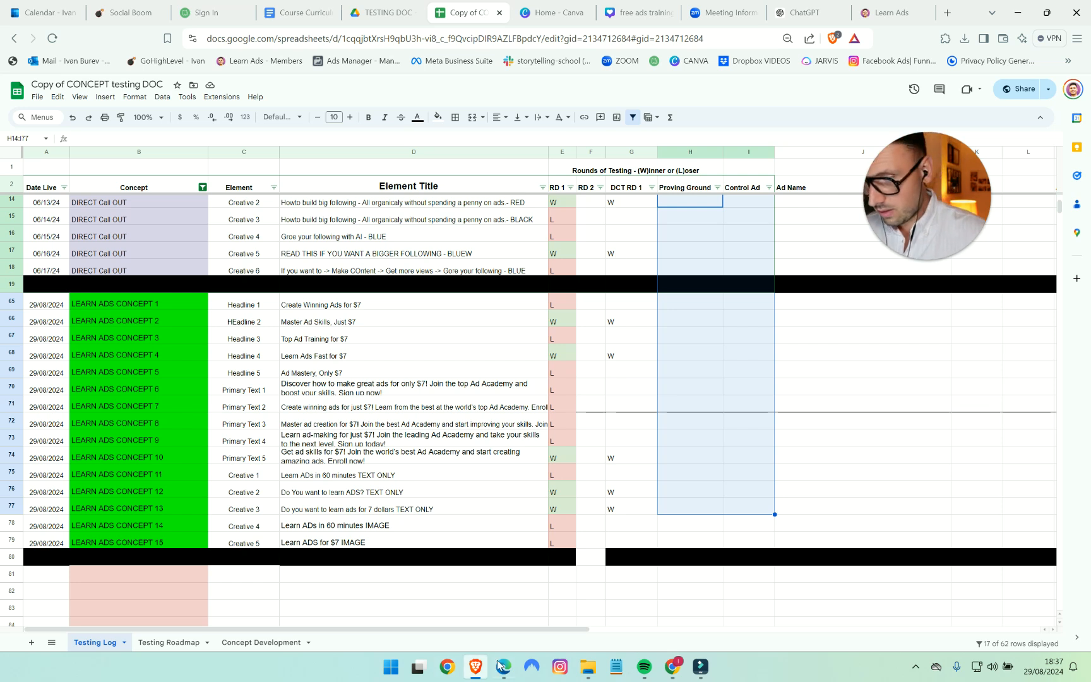
pyautogui.moveTo(506, 667)
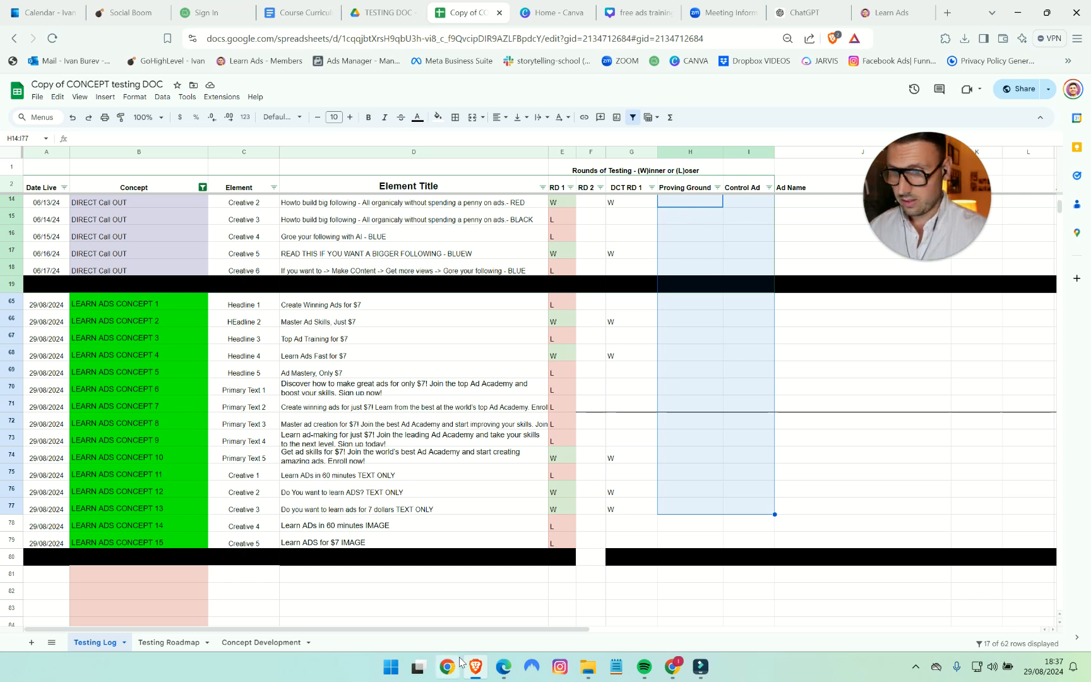
pyautogui.click(674, 668)
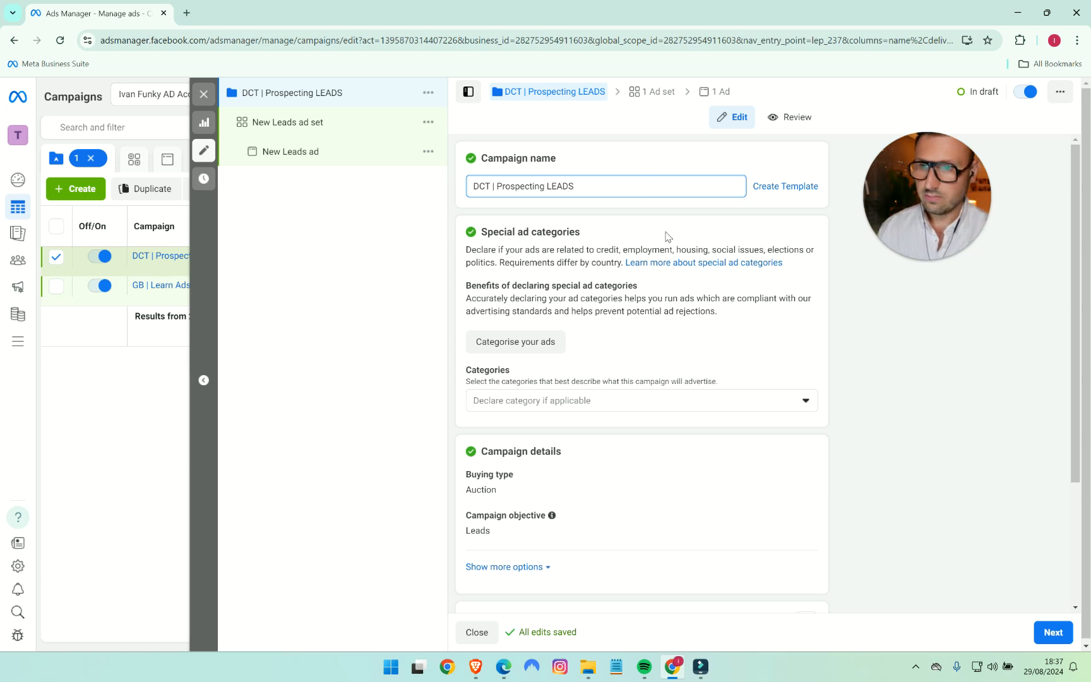
# - Extend the campaign name to "DCT | Prospecting LEADS | Learn ADS"
pyautogui.write('| ')
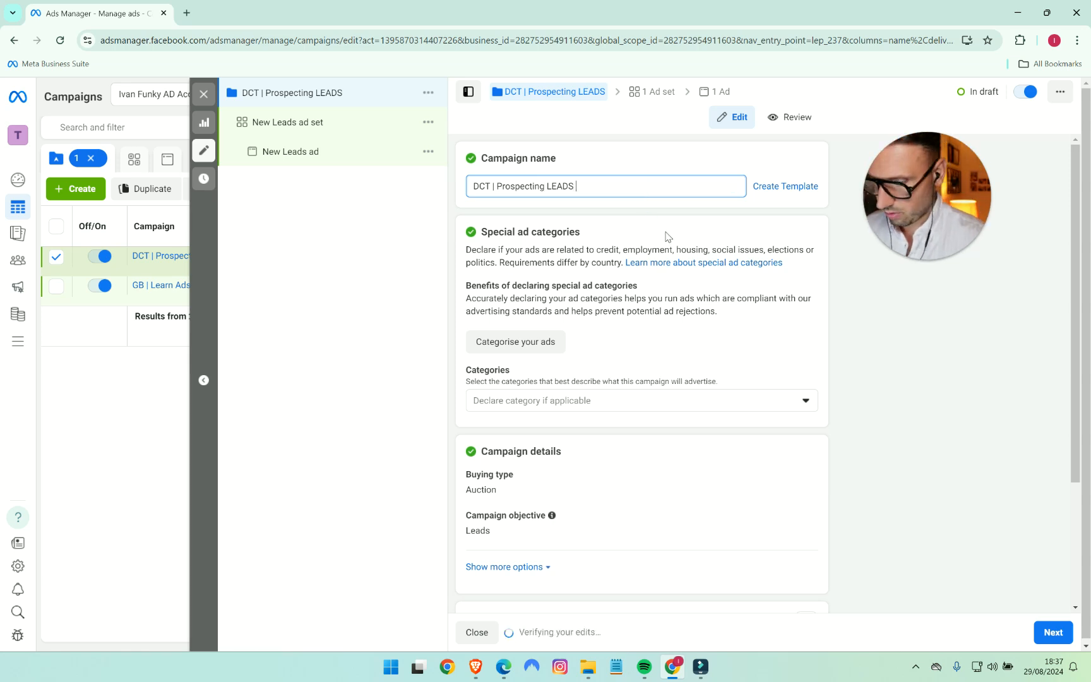
pyautogui.write('Lear')
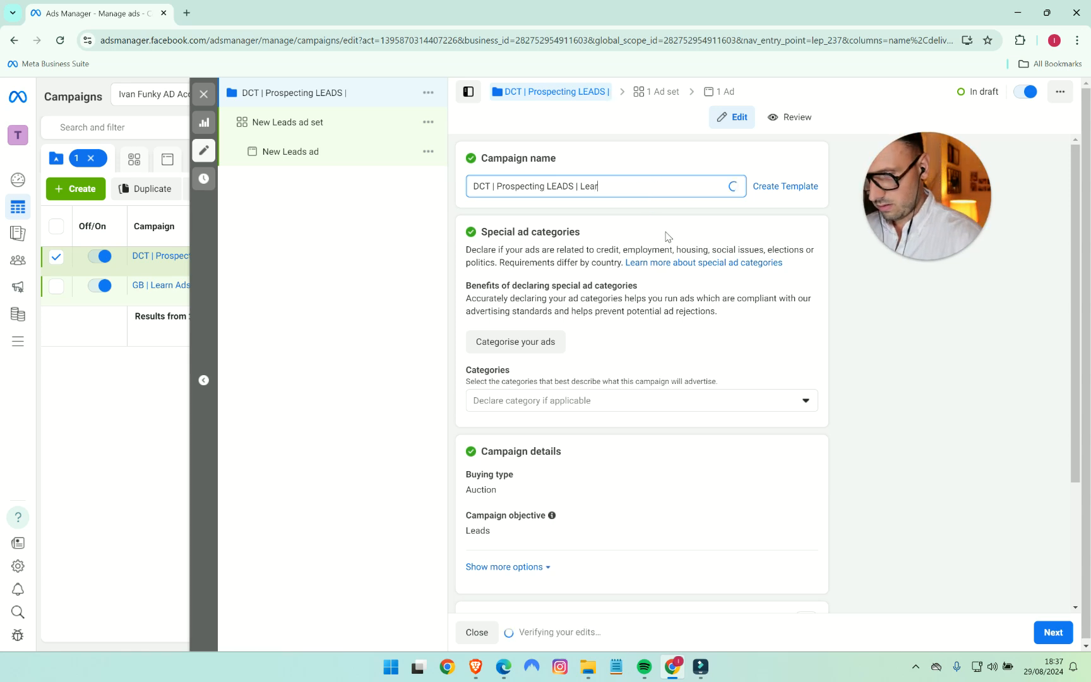
pyautogui.write('n ADS')
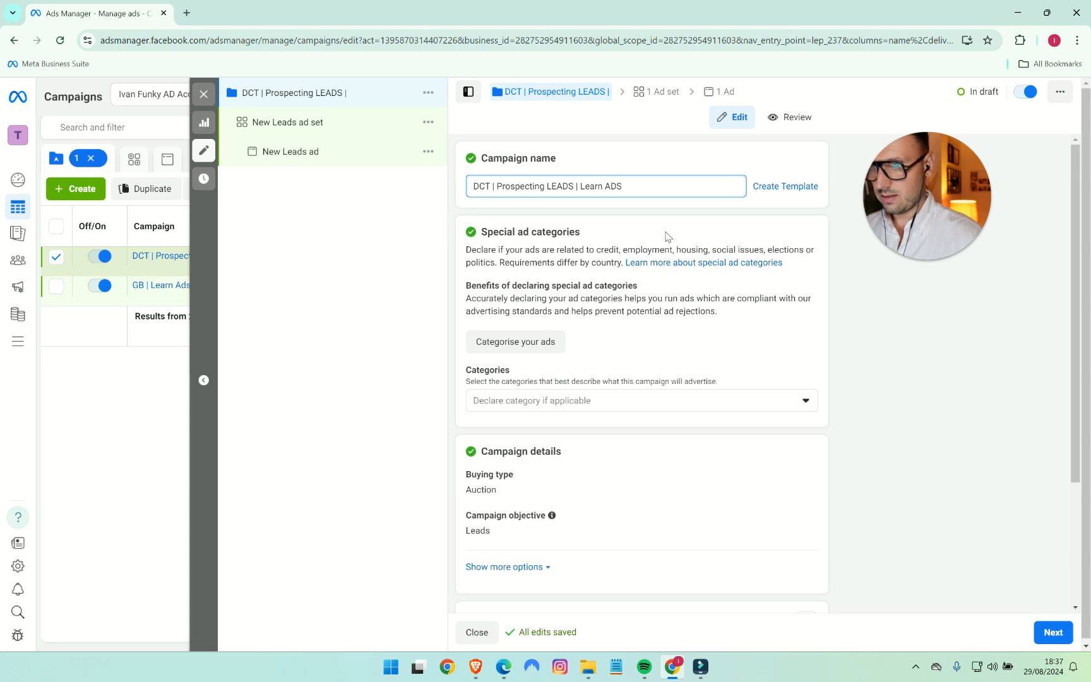
pyautogui.moveTo(472, 186); pyautogui.dragTo(485, 186)
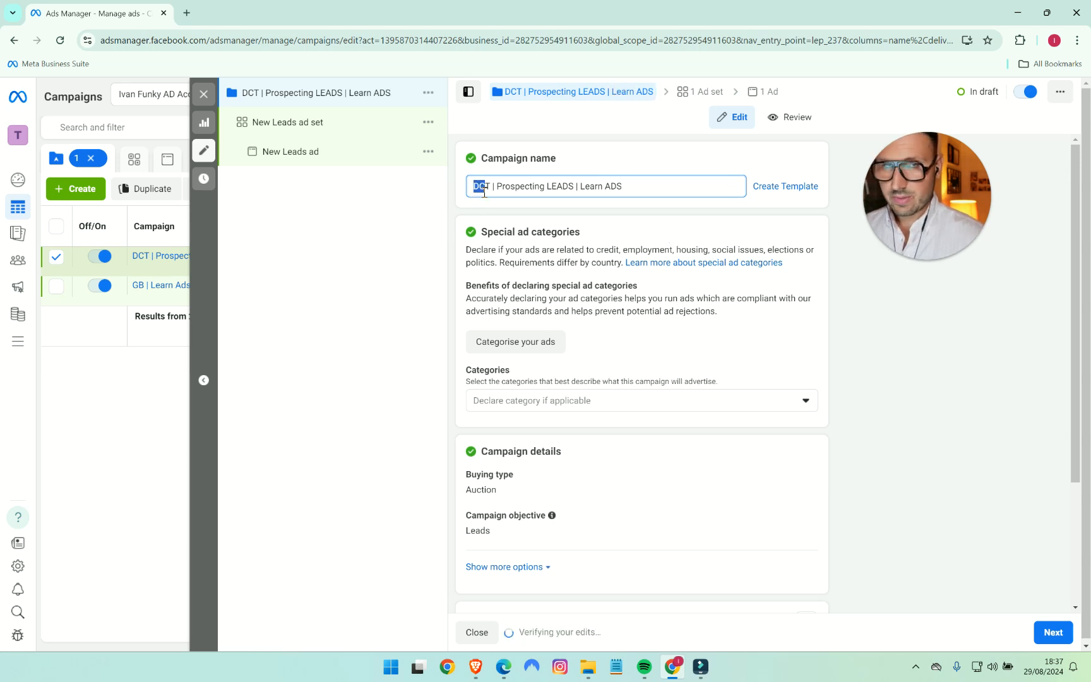
pyautogui.click(845, 330)
# - Turn on Advantage campaign budget with a daily budget of £50 and continue to the ad set settings
pyautogui.scroll(-1, 875, 321)
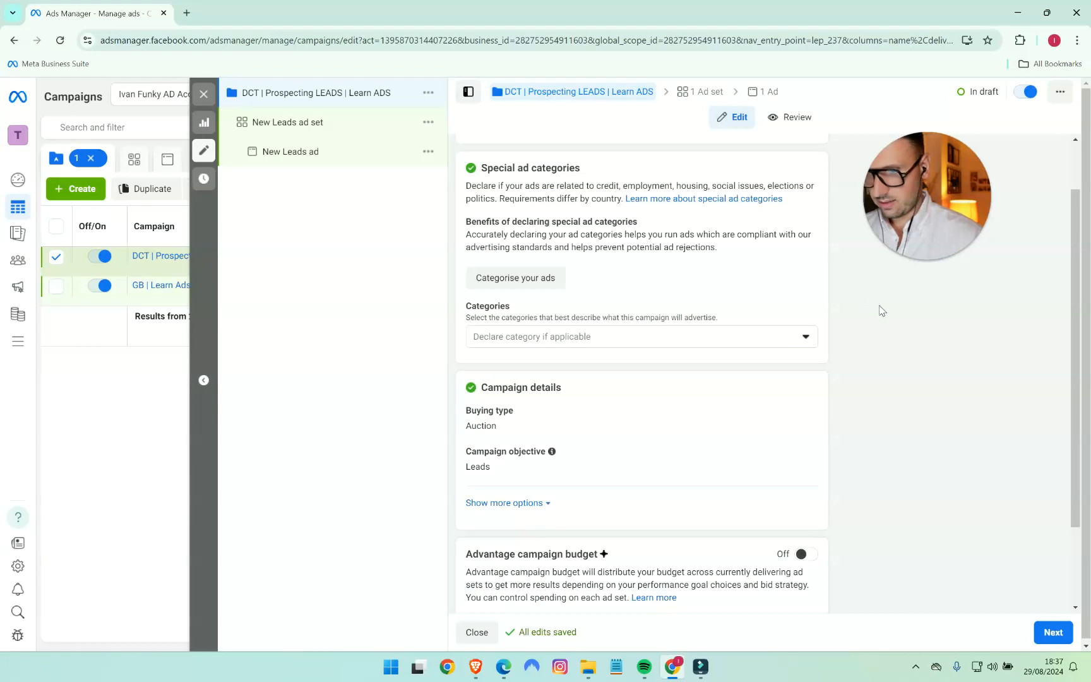
pyautogui.scroll(-2, 889, 329)
pyautogui.click(809, 449)
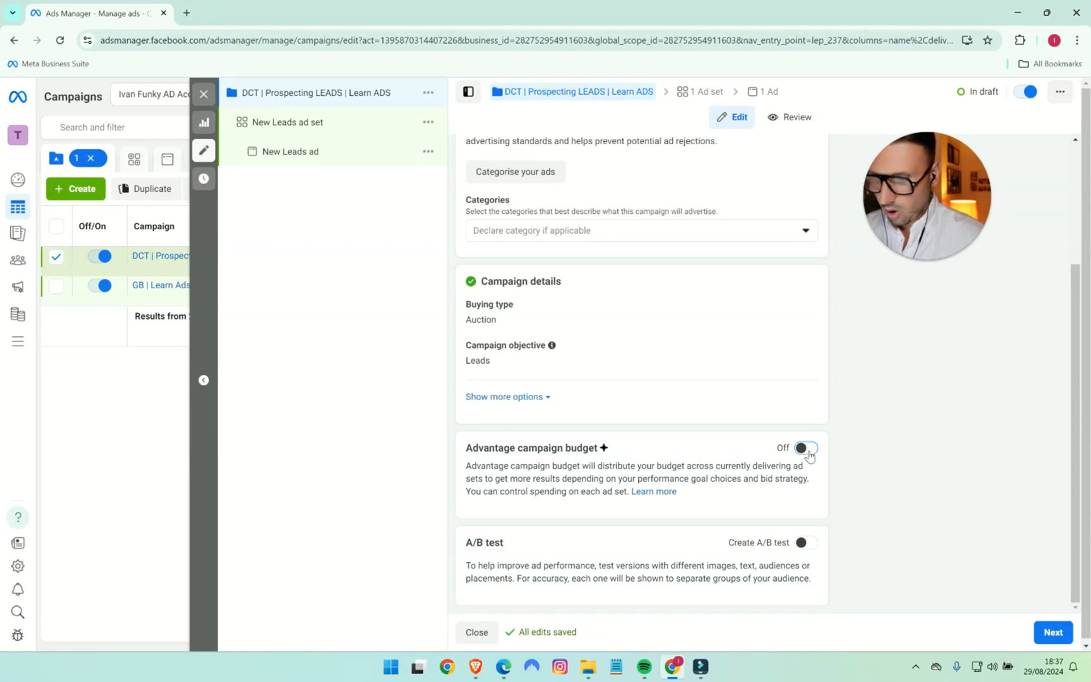
pyautogui.scroll(-2, 852, 440)
pyautogui.click(663, 410)
pyautogui.moveTo(662, 412); pyautogui.dragTo(659, 412)
pyautogui.write('50')
pyautogui.click(925, 405)
pyautogui.scroll(-4, 917, 391)
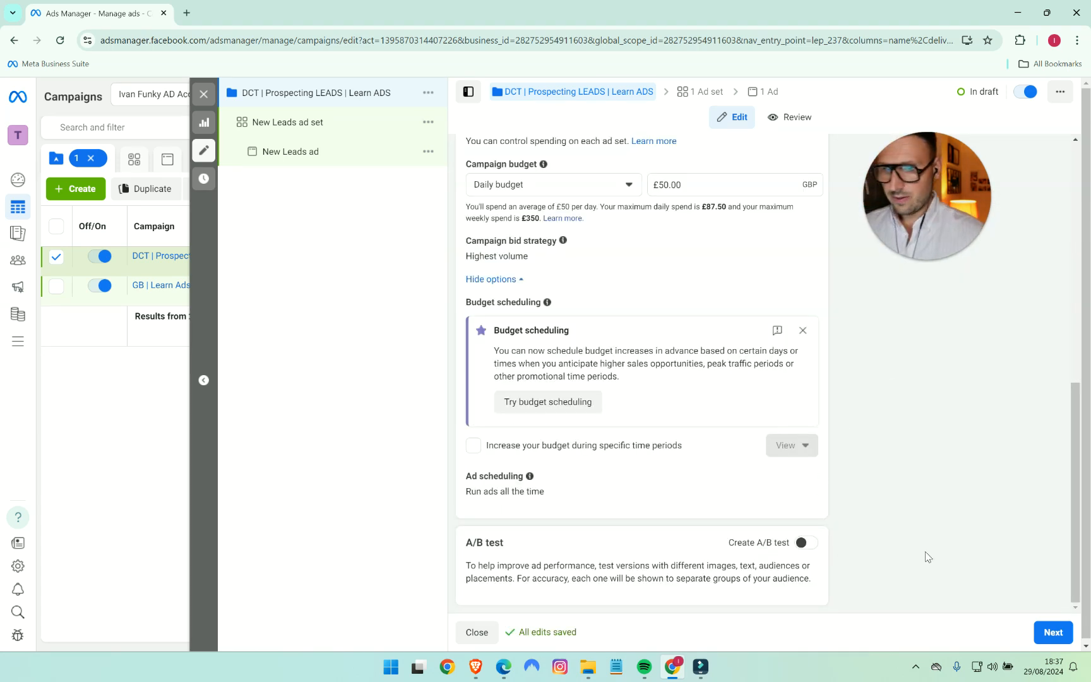
pyautogui.click(1042, 635)
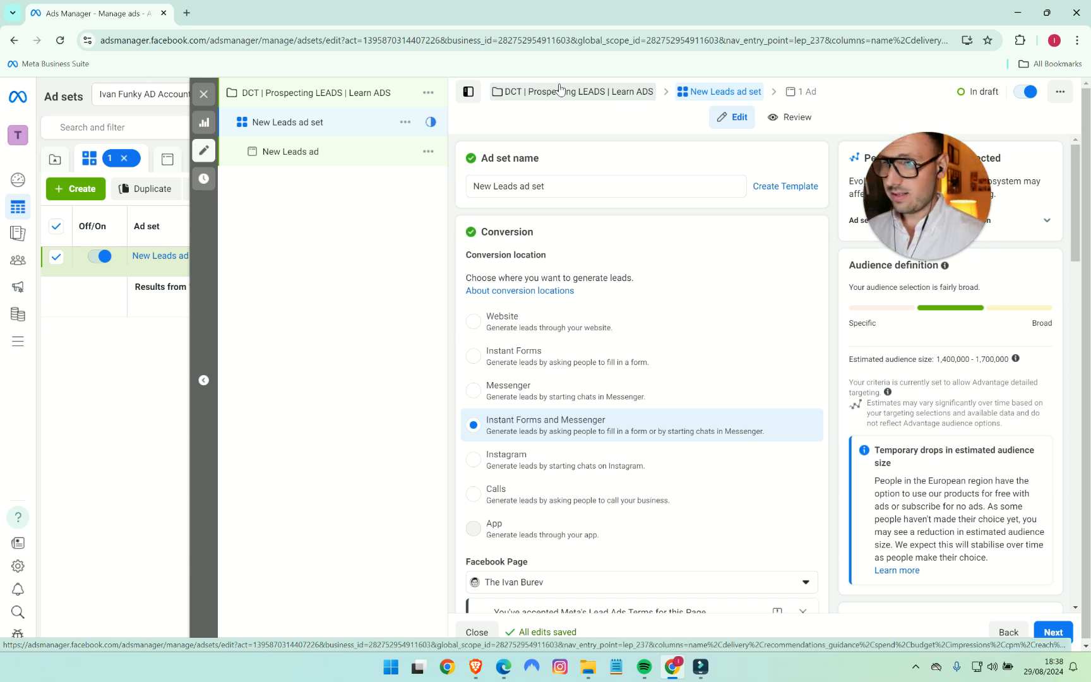
# - Copy the concept name "LEARN ADS CONCEPT 1" from the Testing Log spreadsheet and return to Ads Manager
pyautogui.click(475, 666)
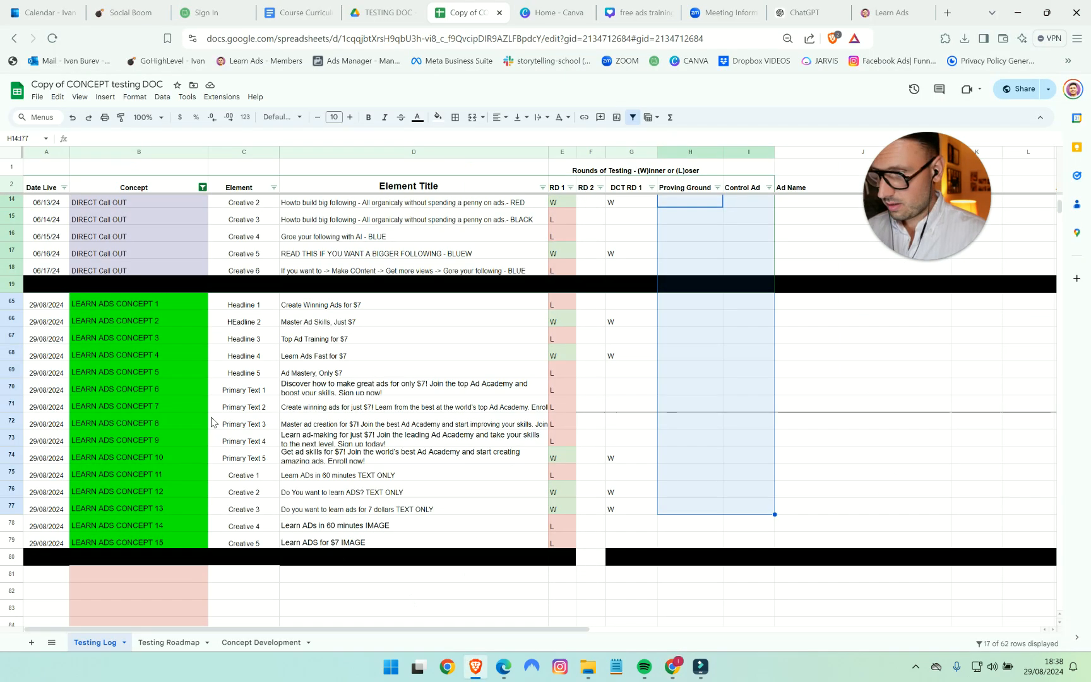
pyautogui.click(142, 309)
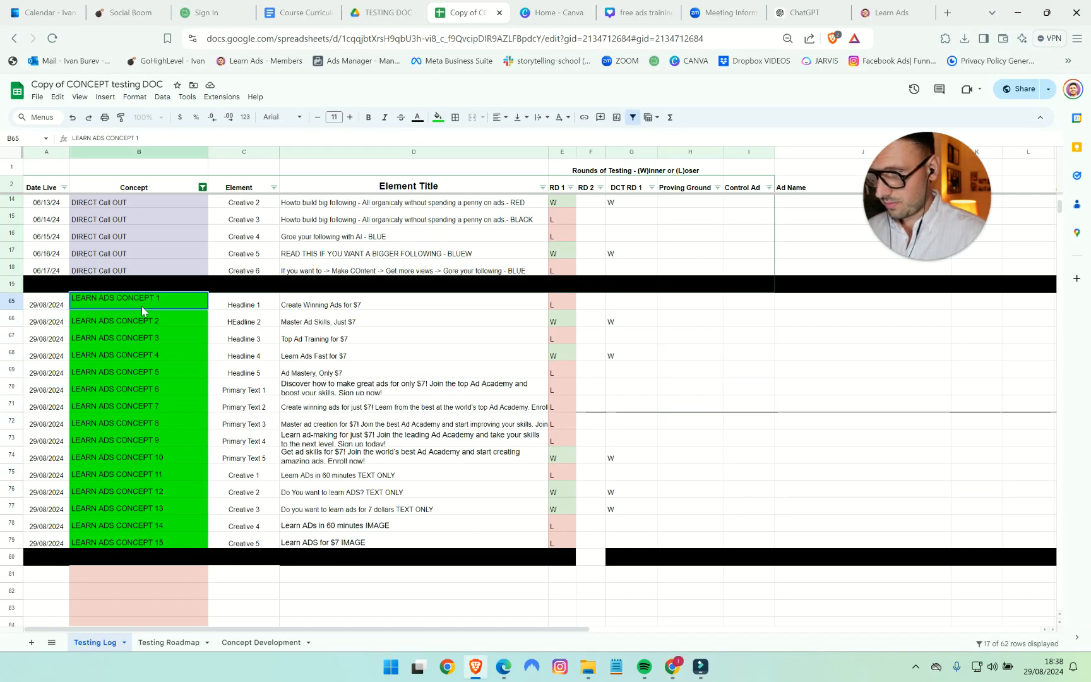
pyautogui.tripleClick(138, 299)
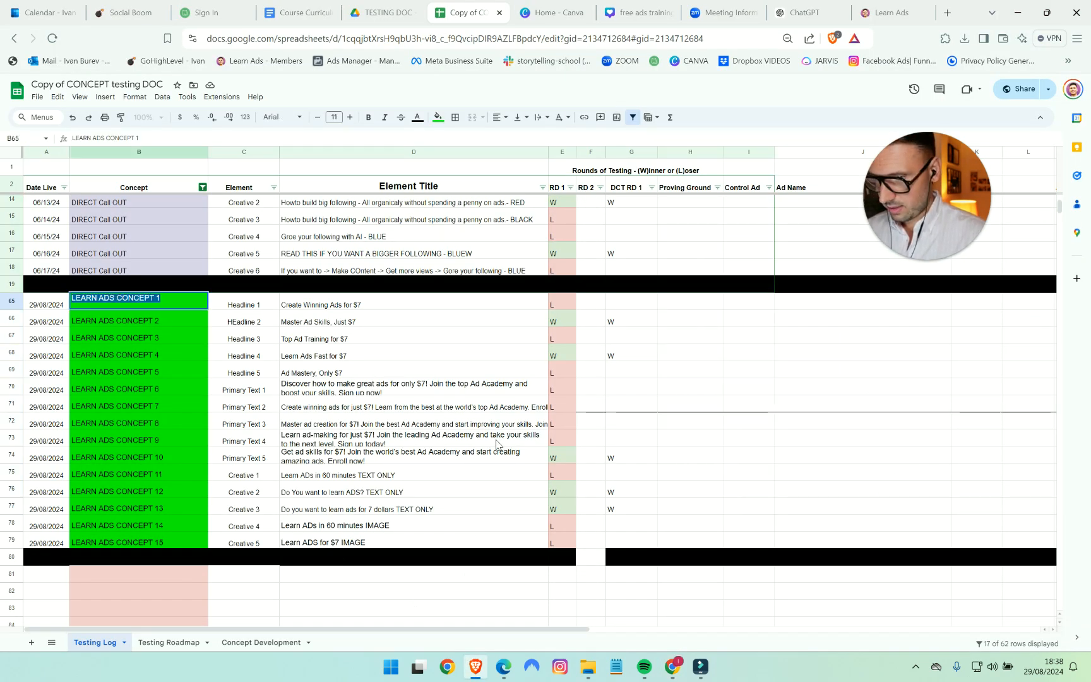
pyautogui.click(672, 667)
# - Rename the new leads ad set as "DCT | LEARN ADS CONCEPT 1"
pyautogui.moveTo(544, 190); pyautogui.dragTo(424, 198)
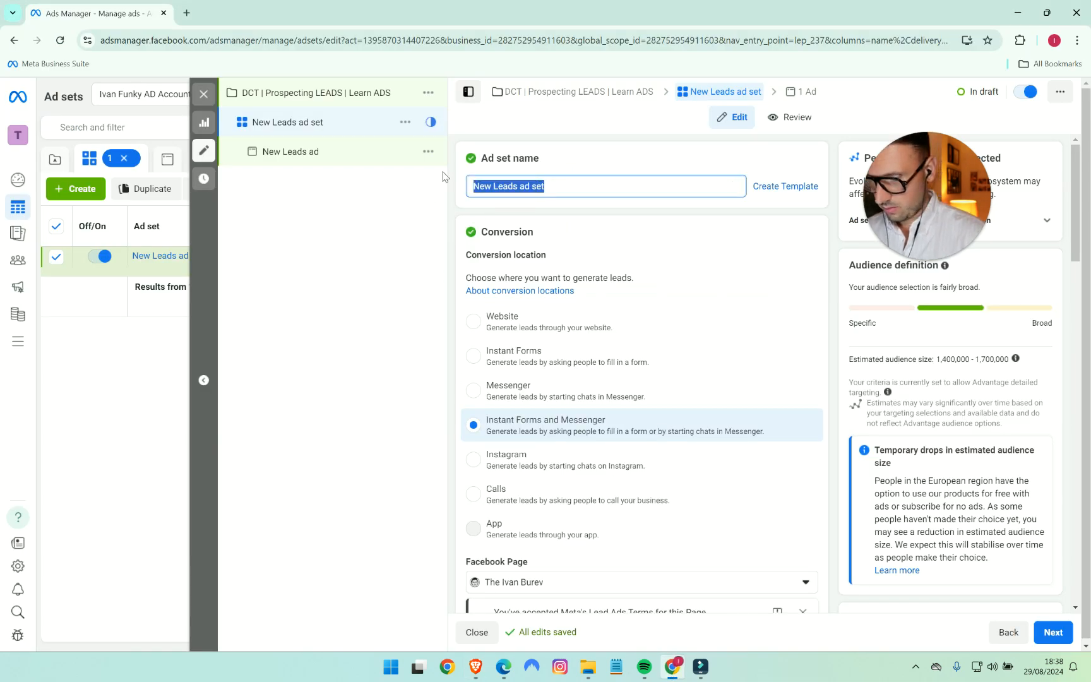
pyautogui.write('DCT')
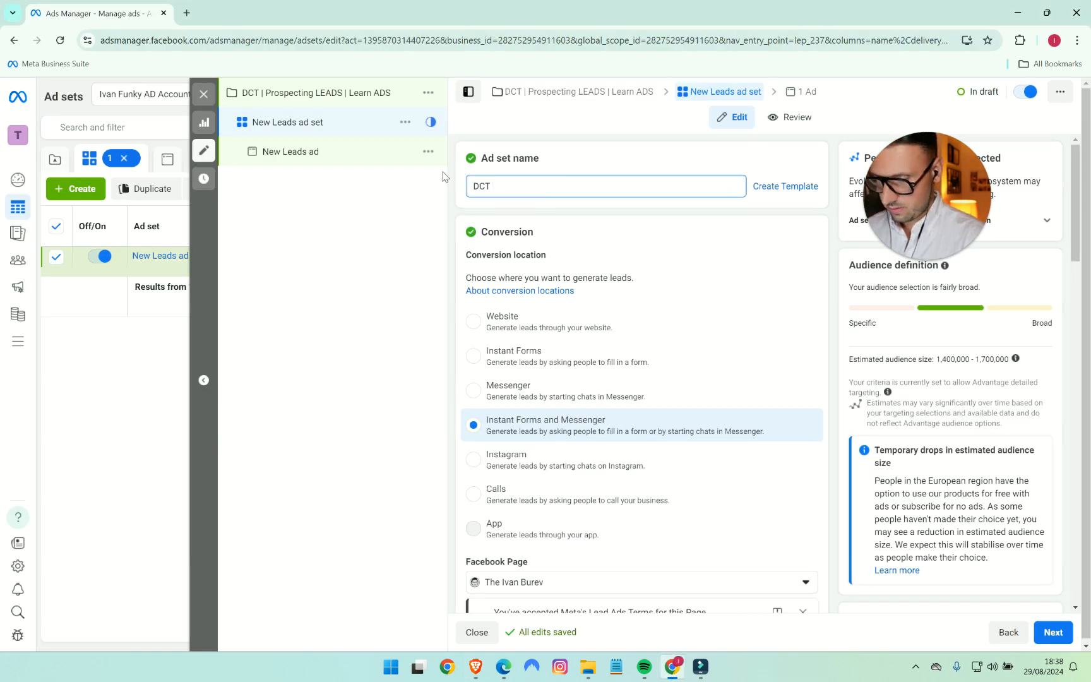
pyautogui.write(' | LEARN ADS CONCEPT 1')
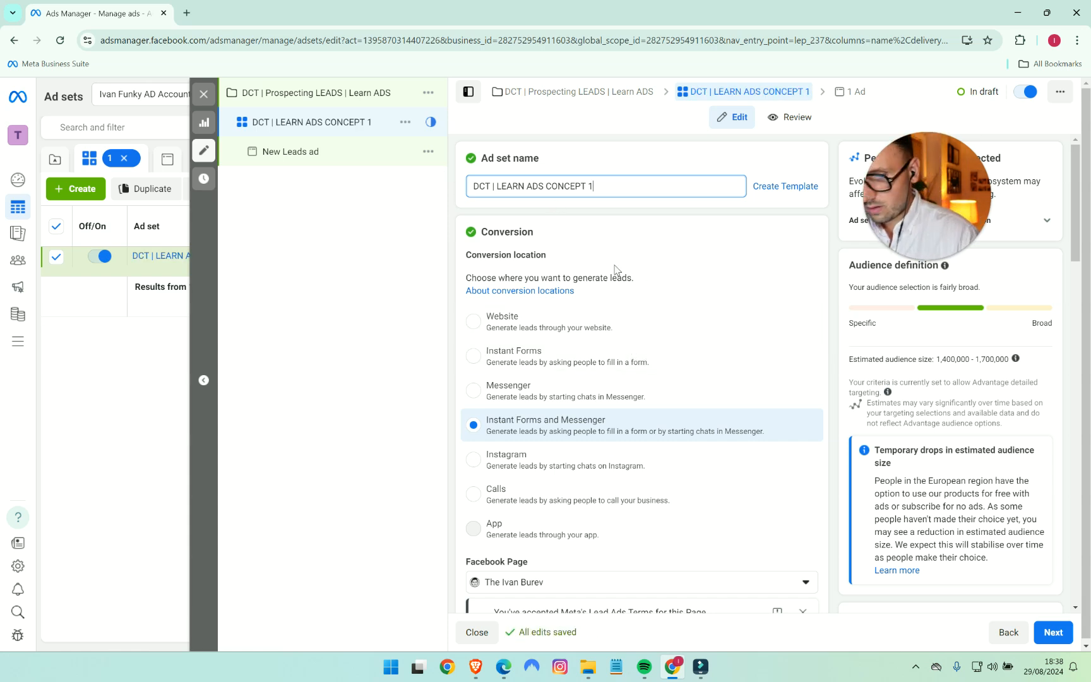
# - Set the ad set's conversion location to Website and its performance goal to Maximise number of conversions
pyautogui.scroll(-1, 654, 312)
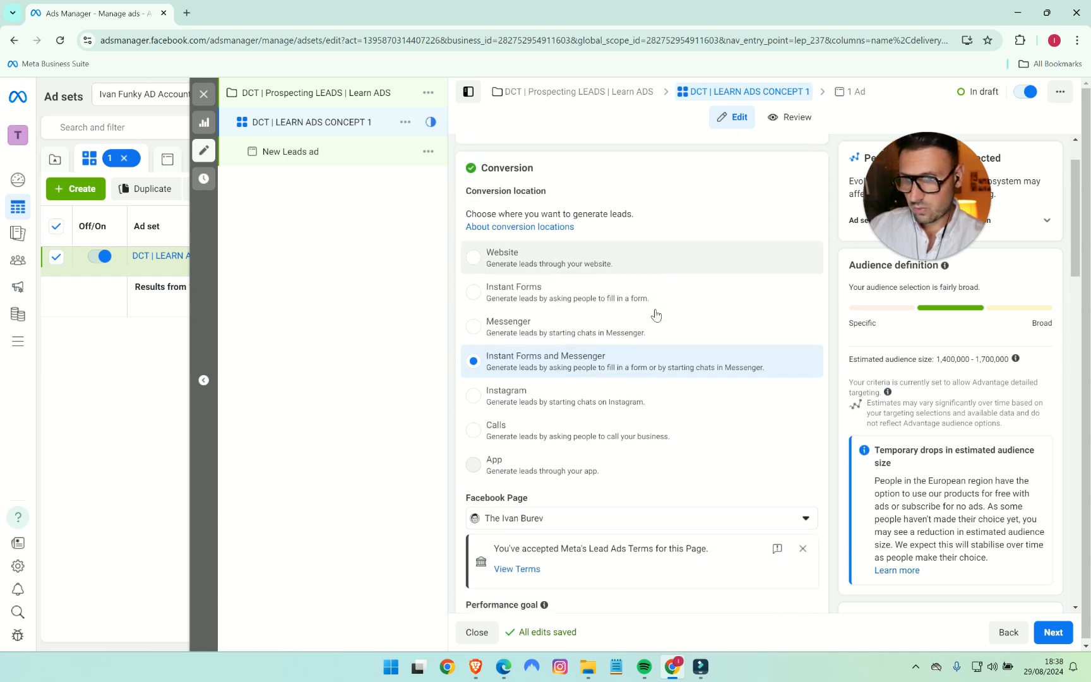
pyautogui.click(471, 259)
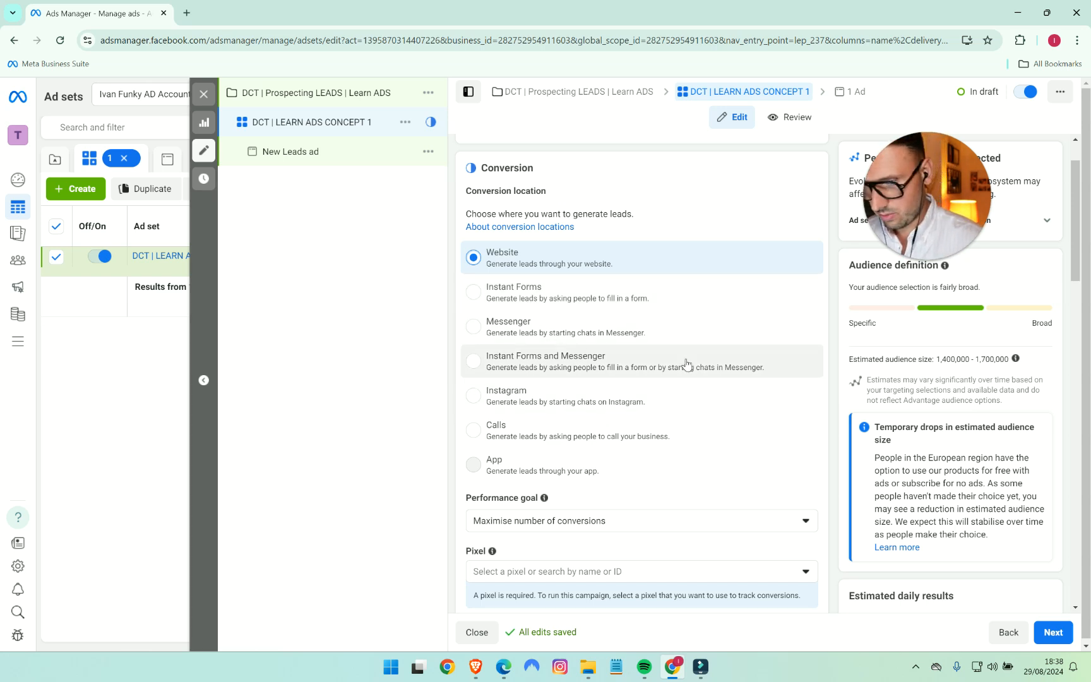
pyautogui.scroll(-1, 600, 387)
pyautogui.click(613, 466)
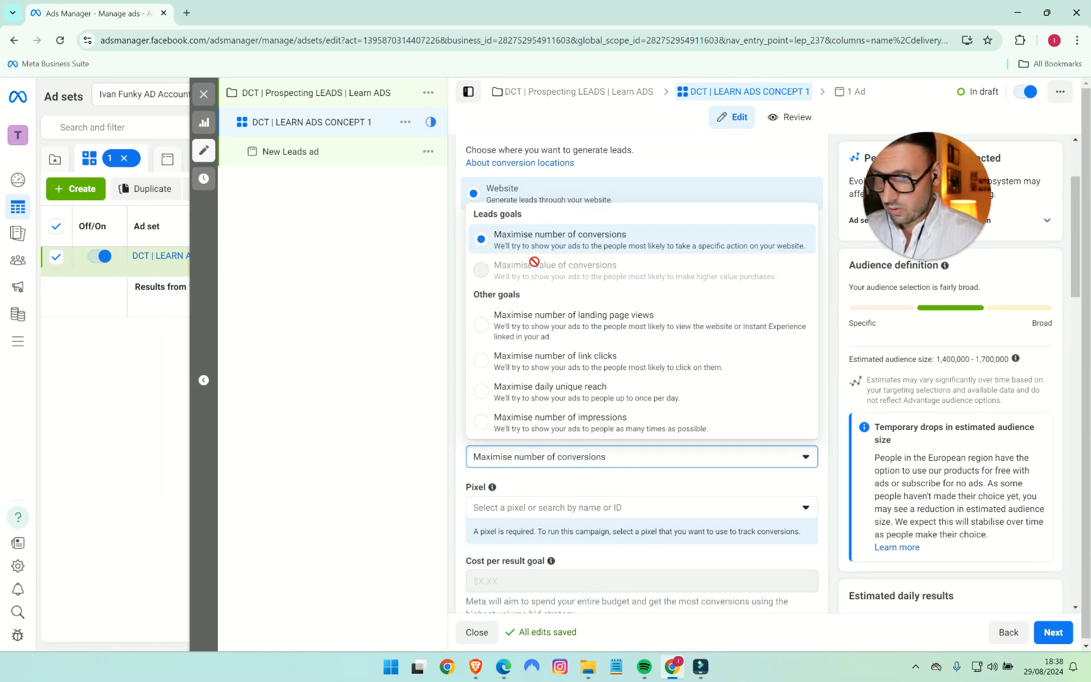
pyautogui.click(622, 245)
# - Turn on Dynamic creative for the ad set and accept the explanation of how it works
pyautogui.scroll(-3, 809, 379)
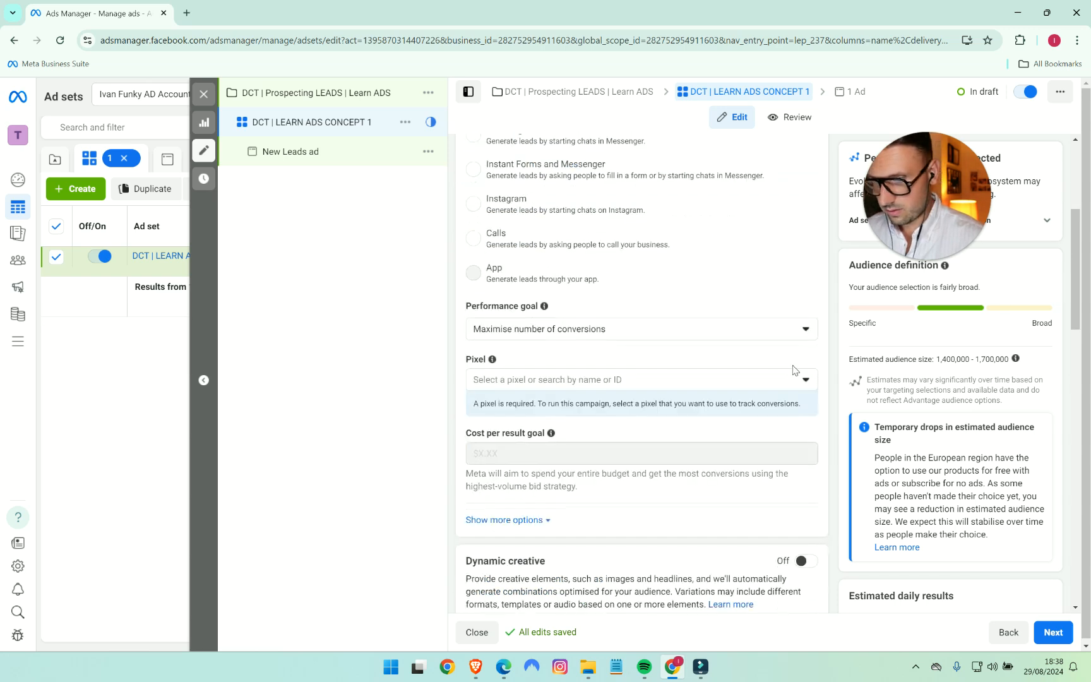
pyautogui.scroll(-1, 795, 370)
pyautogui.scroll(-2, 772, 353)
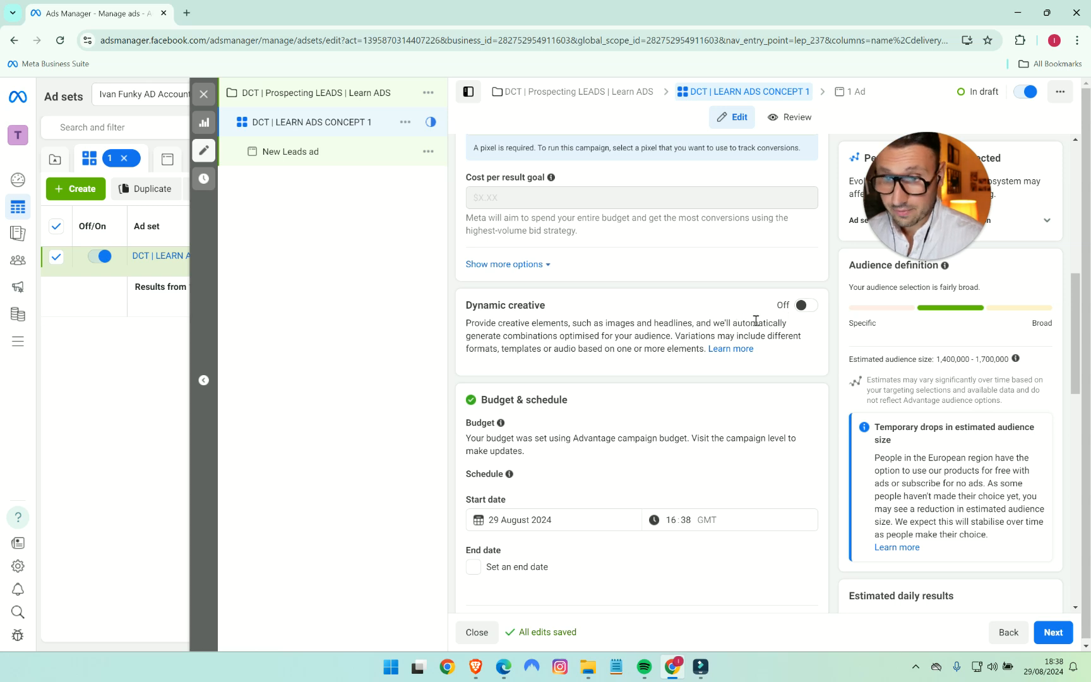
pyautogui.click(802, 305)
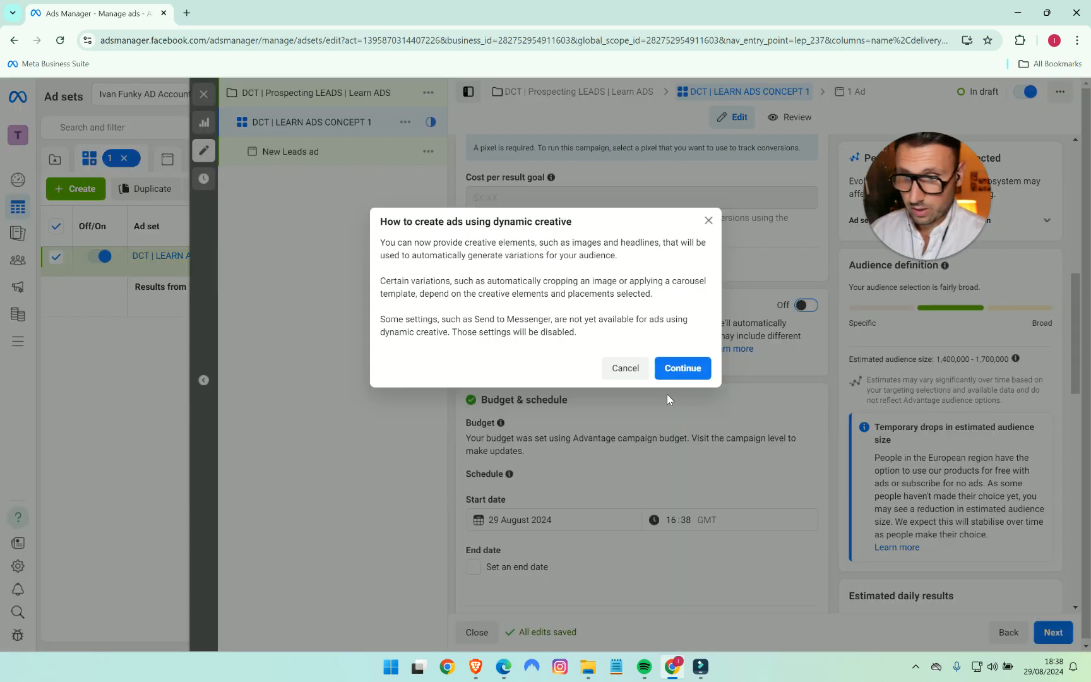
pyautogui.click(675, 373)
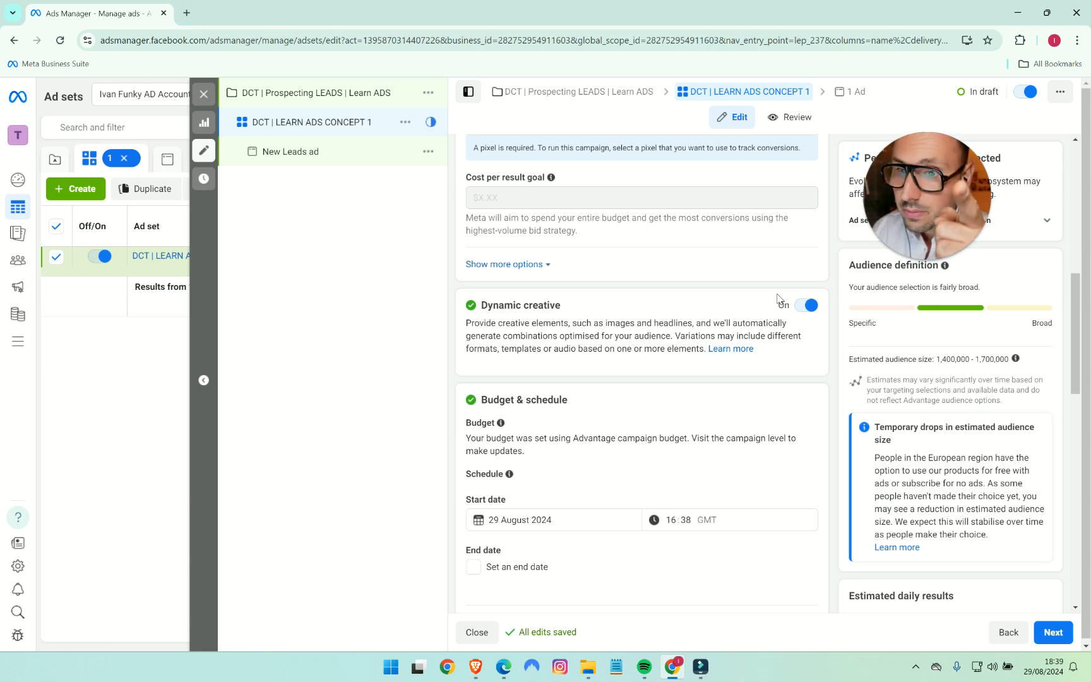
# - Enter the beneficiary's full name in the ad set's Beneficiary and payer section
pyautogui.scroll(-6, 766, 346)
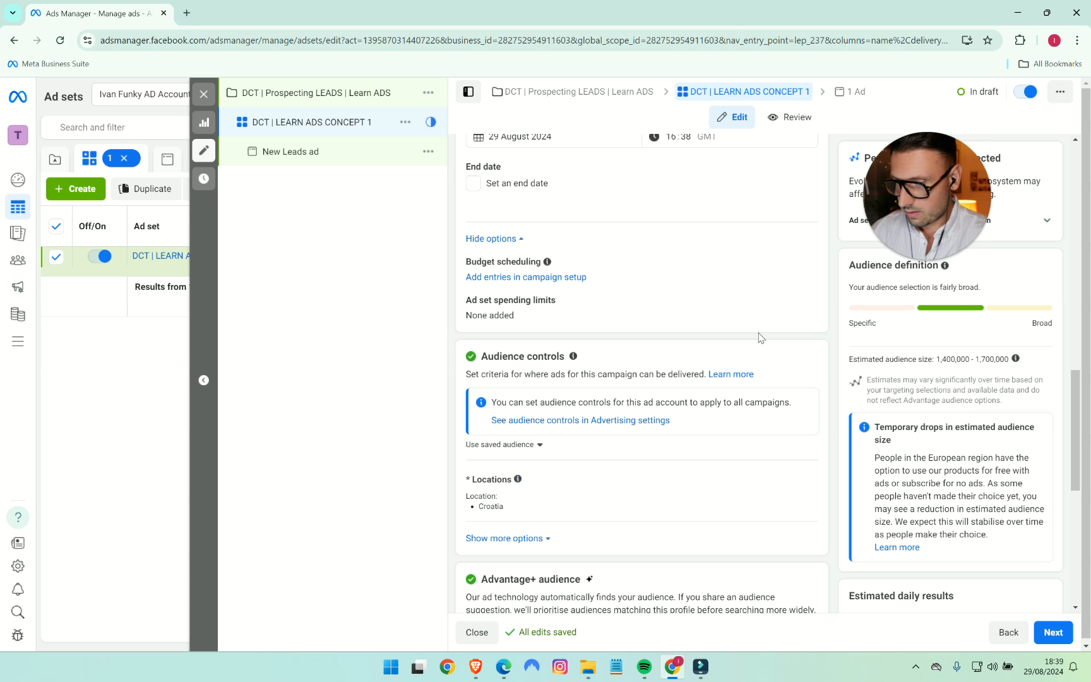
pyautogui.scroll(3, 768, 354)
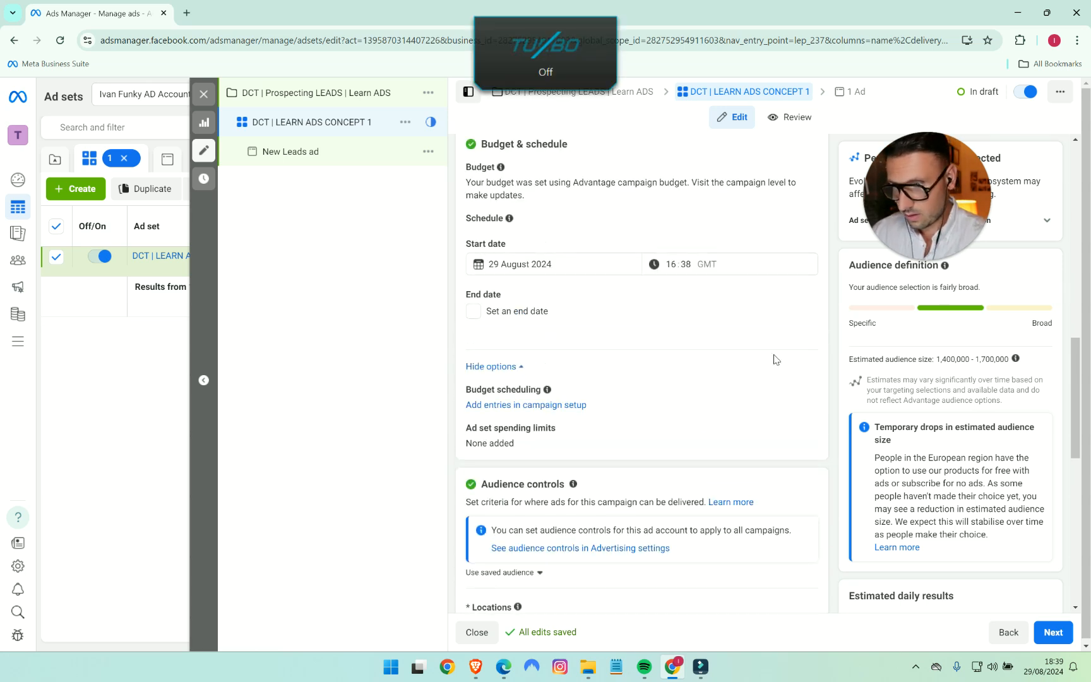
pyautogui.scroll(1, 783, 362)
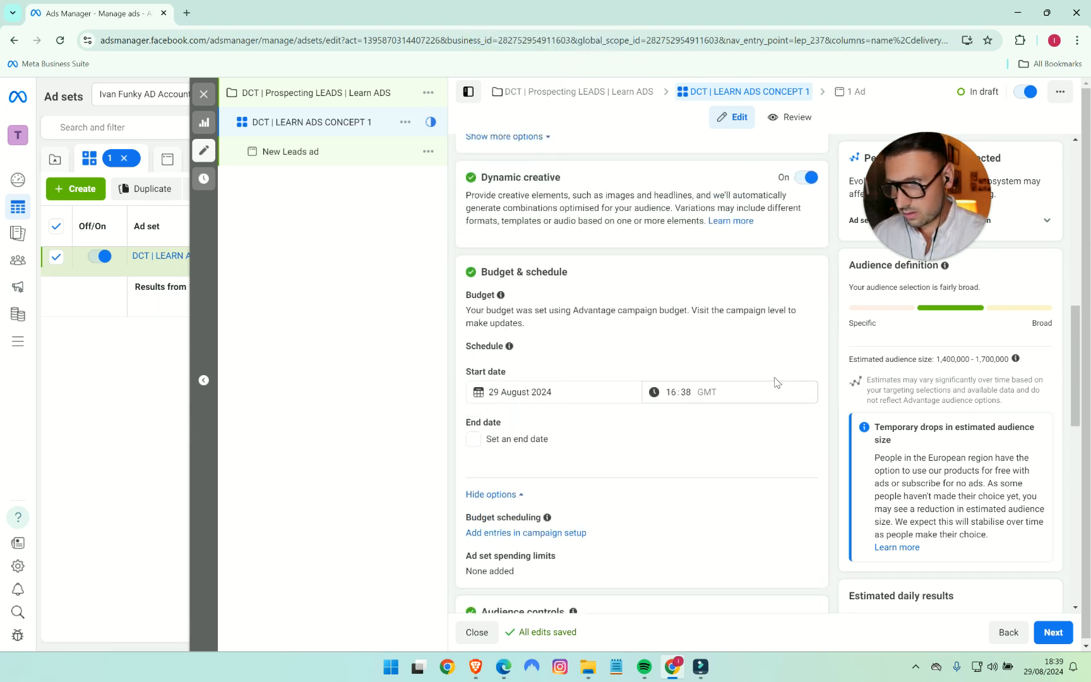
pyautogui.scroll(-3, 786, 363)
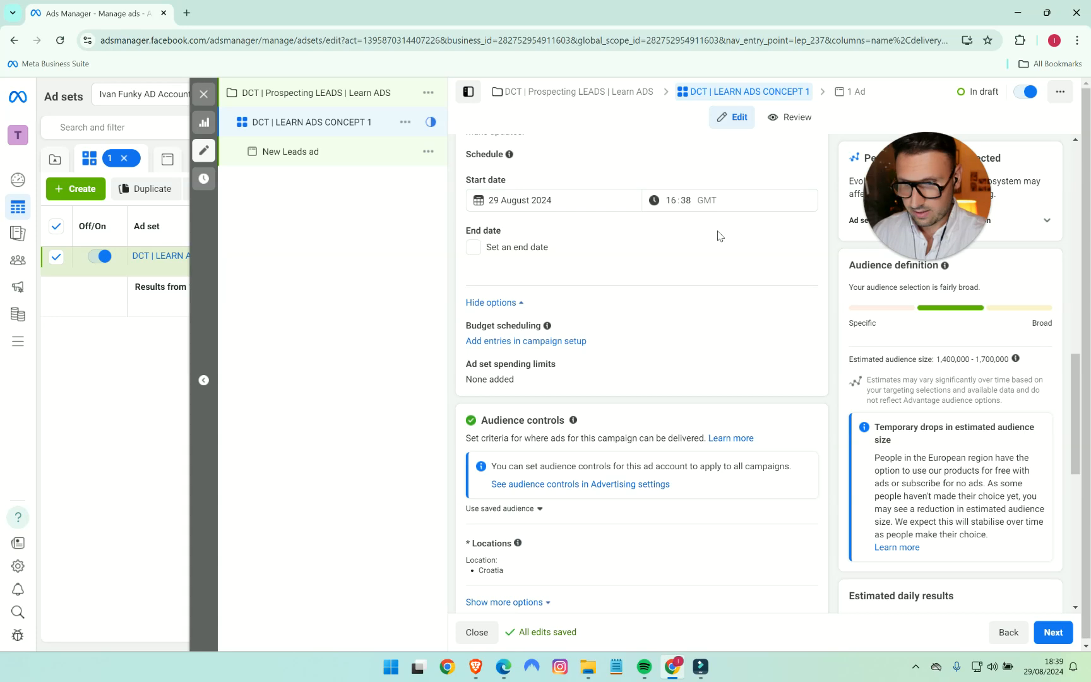
pyautogui.scroll(-3, 714, 227)
pyautogui.scroll(-3, 723, 364)
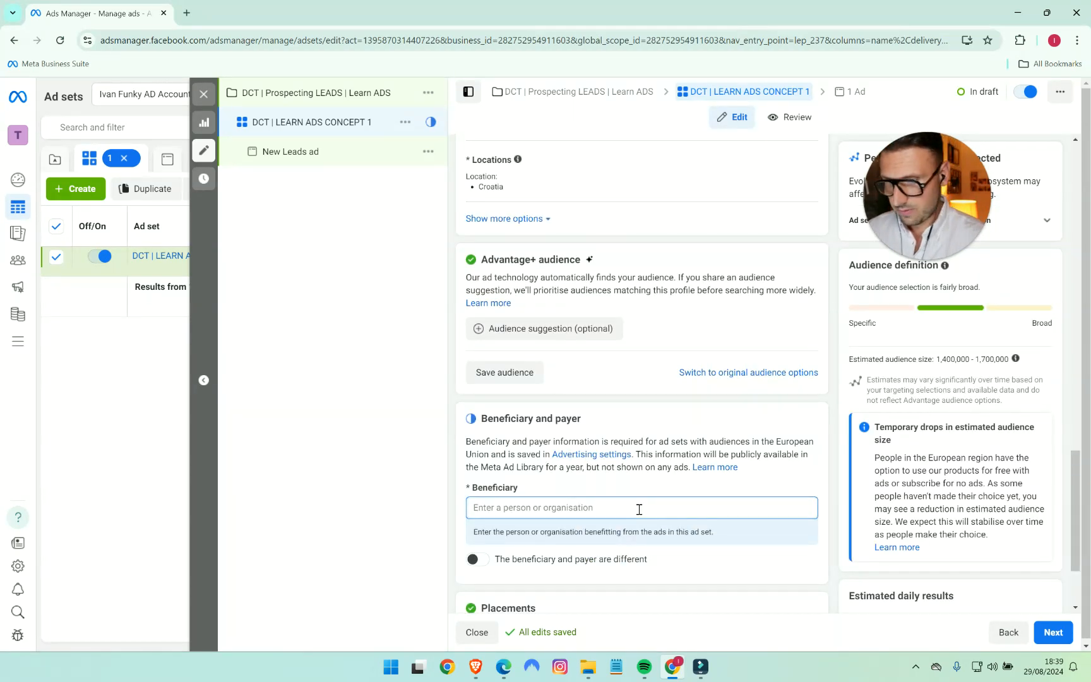
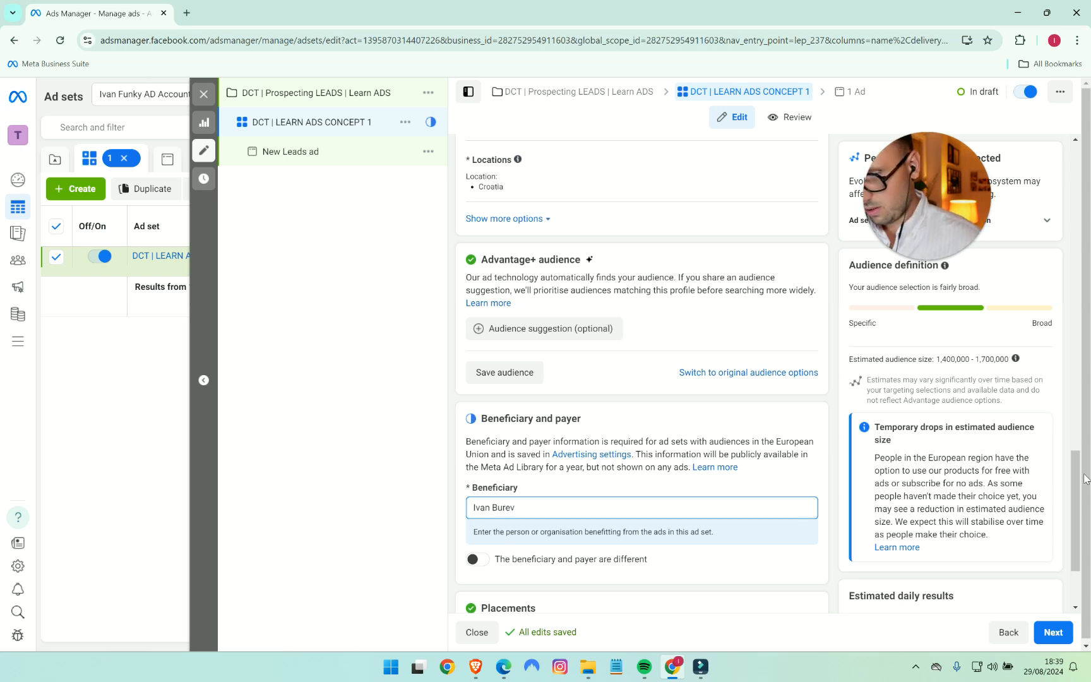
pyautogui.scroll(-2, 938, 483)
pyautogui.click(768, 344)
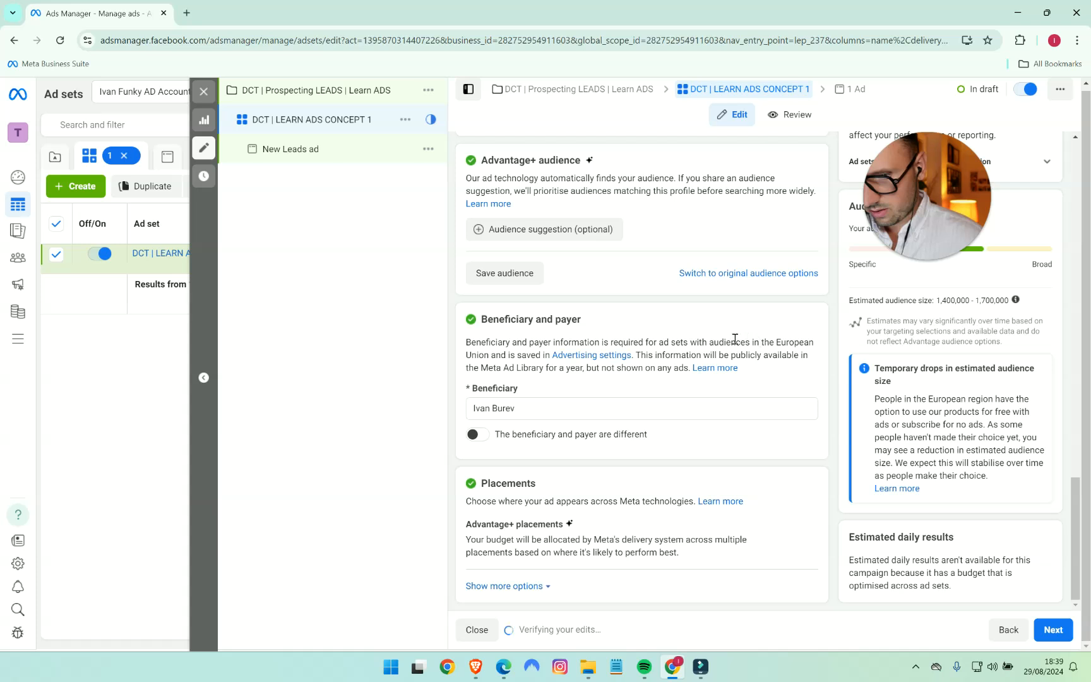
# - Copy the ad set name and use it to name the ad "DCT | LEARN ADS CONCEPT 1"
pyautogui.scroll(10, 745, 404)
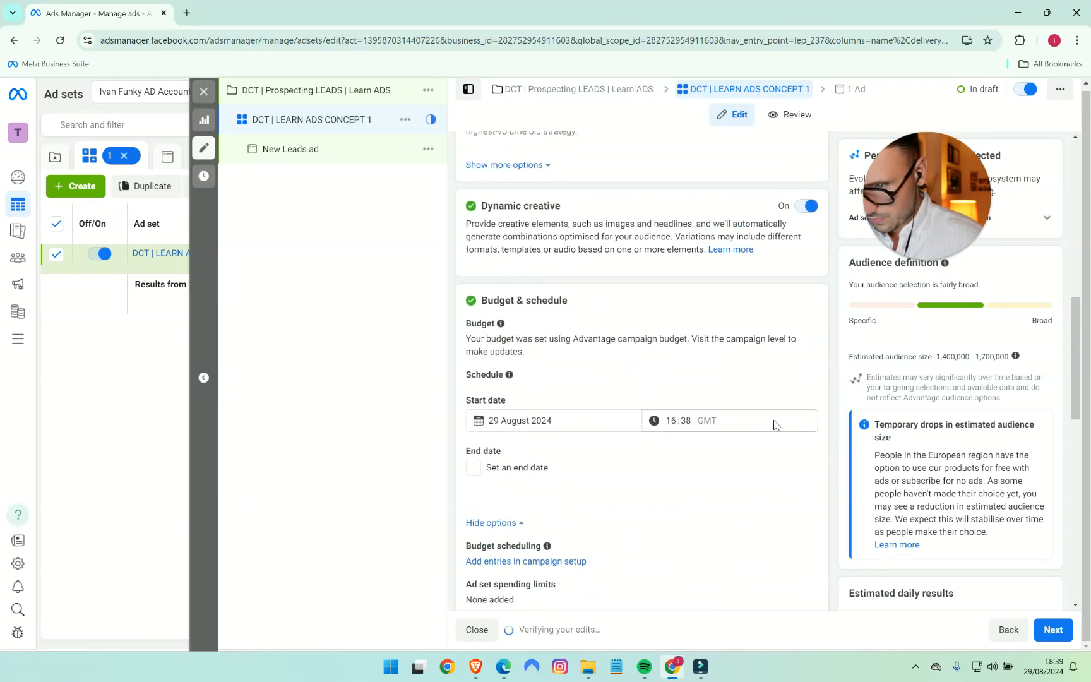
pyautogui.scroll(-5, 751, 435)
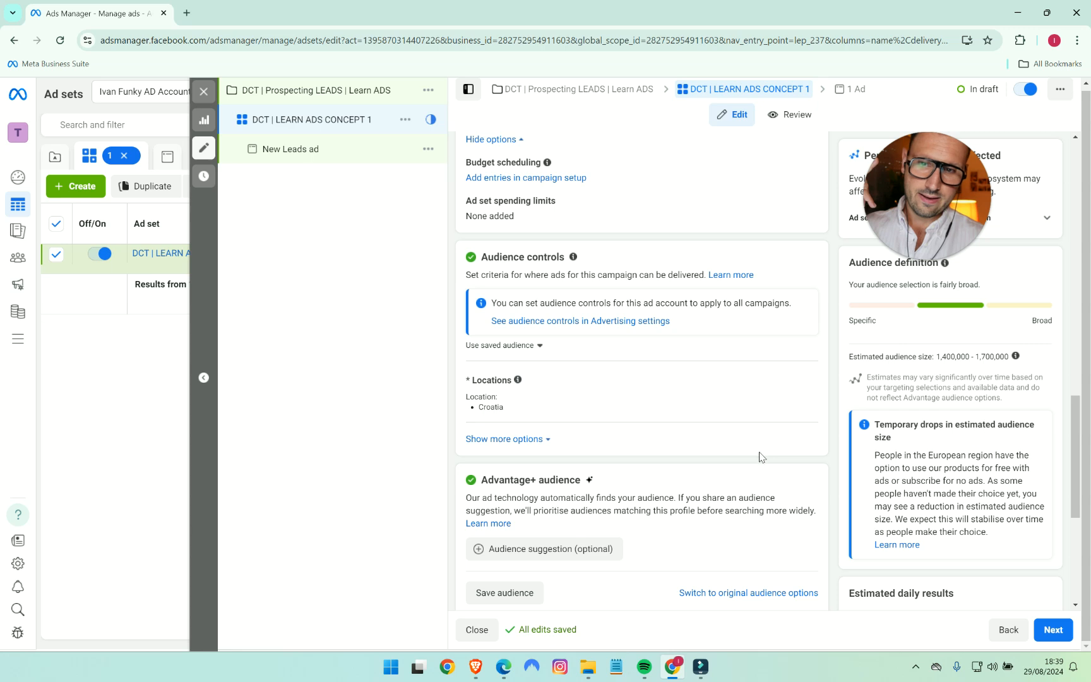
pyautogui.scroll(-5, 765, 461)
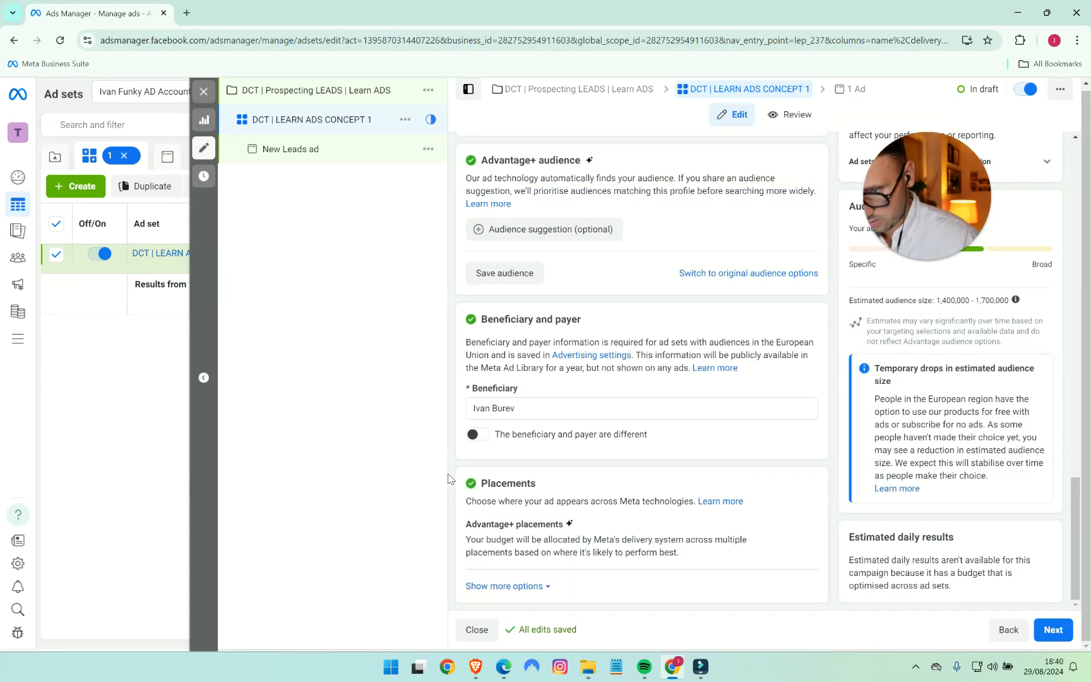
pyautogui.moveTo(805, 532)
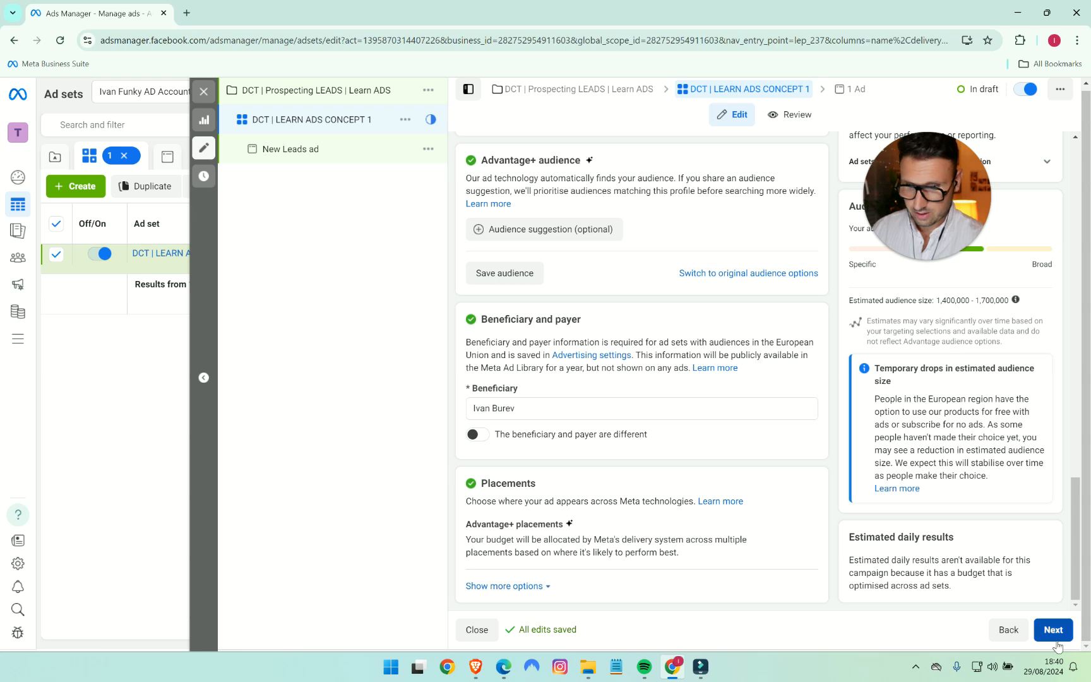
pyautogui.scroll(15, 656, 434)
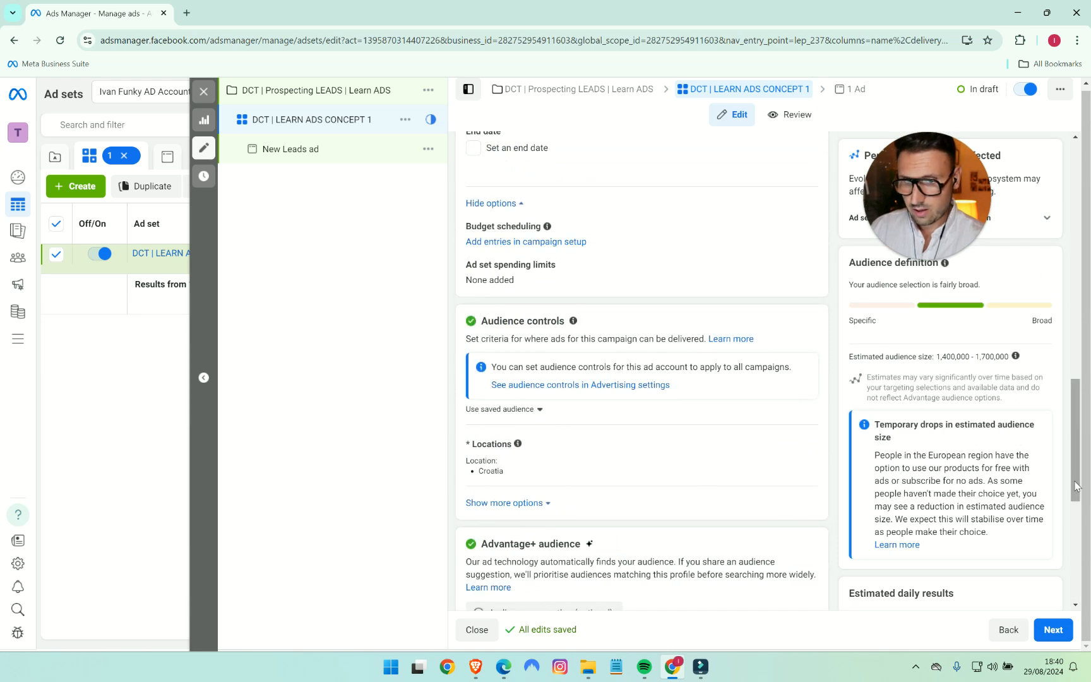
pyautogui.moveTo(595, 184); pyautogui.dragTo(419, 192)
pyautogui.hotkey('ctrl', 'c')
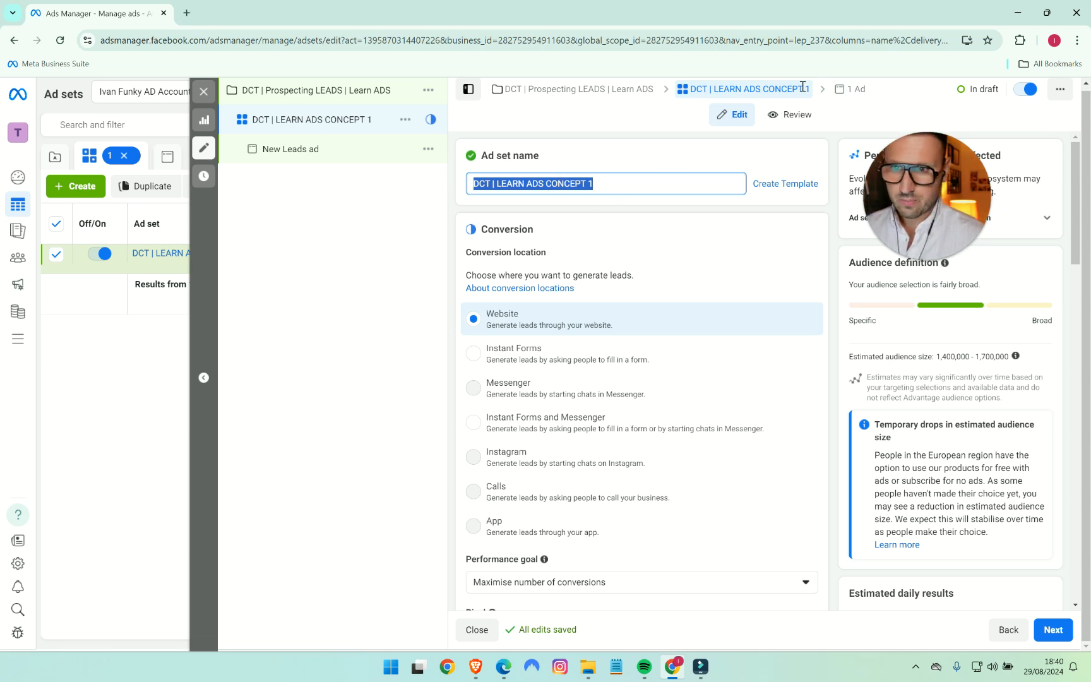
pyautogui.click(1053, 629)
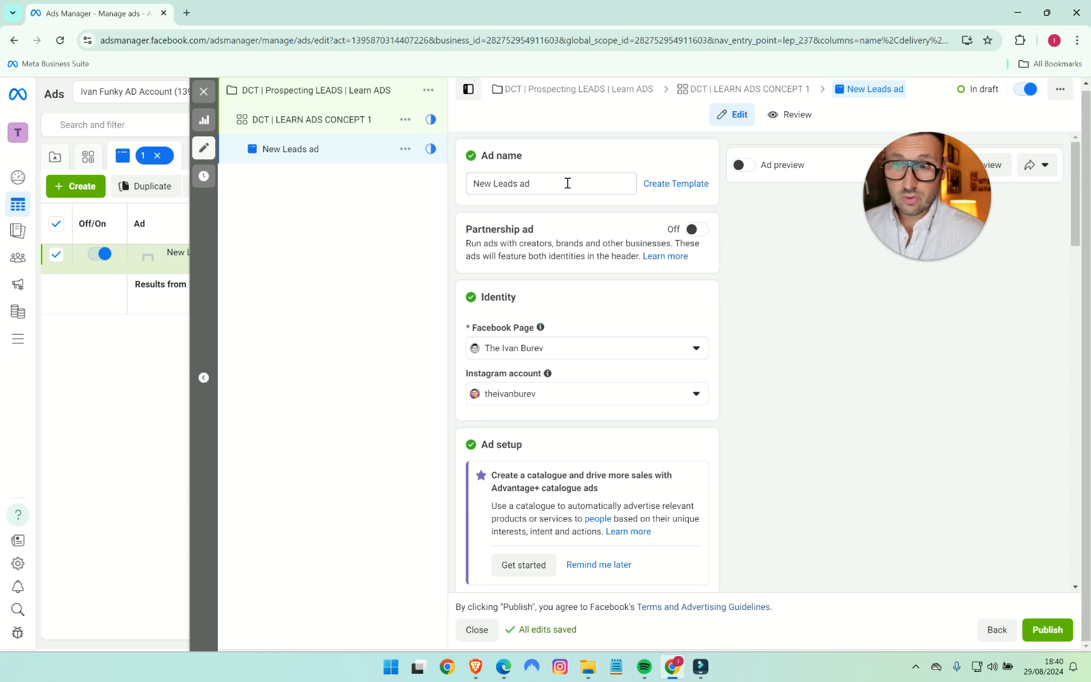
pyautogui.tripleClick(561, 180)
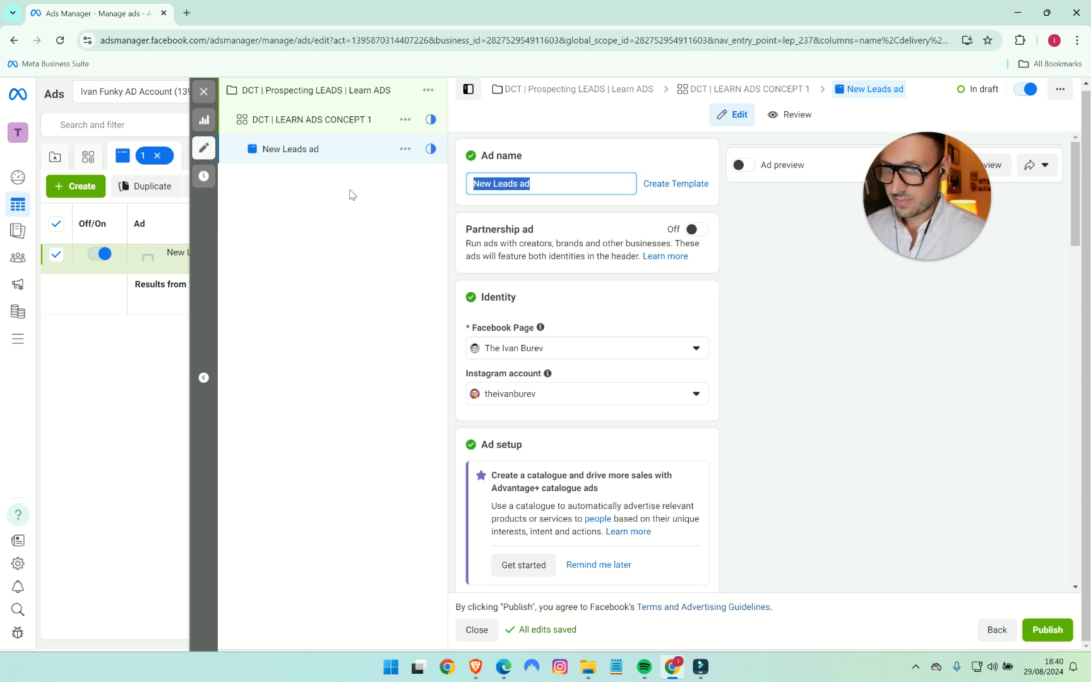
pyautogui.hotkey('ctrl', 'v')
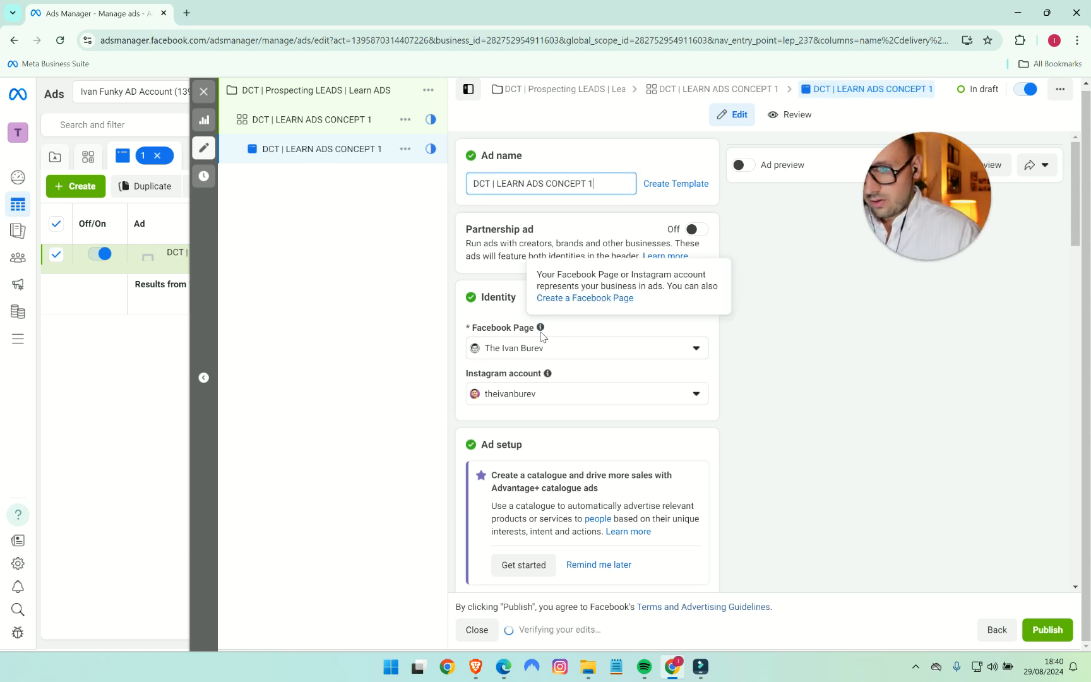
# - Go to the ad's creative section, and check the Creative 2 and Creative 3 titles in the Testing Log spreadsheet
pyautogui.scroll(-1, 576, 364)
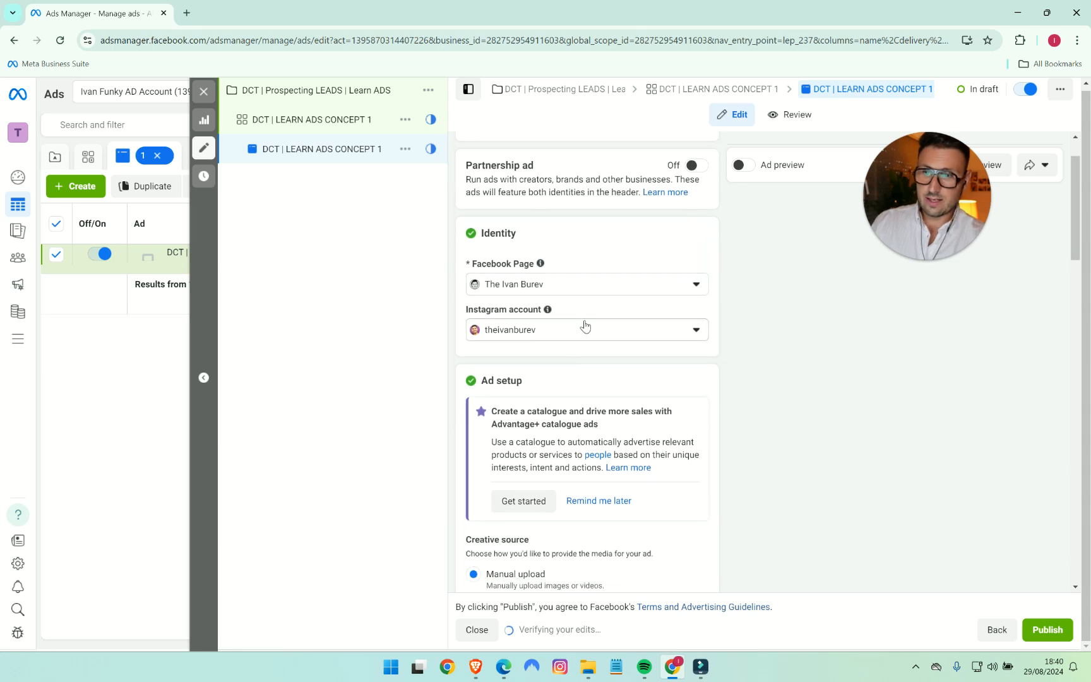
pyautogui.scroll(-2, 606, 331)
pyautogui.scroll(-5, 627, 325)
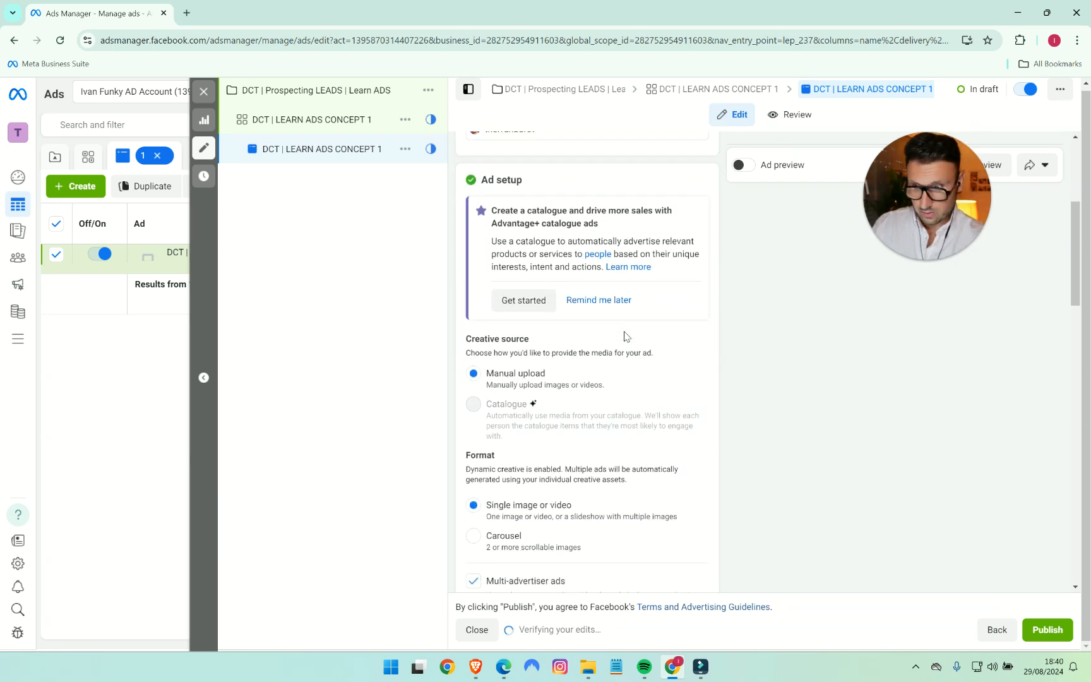
pyautogui.scroll(-4, 574, 321)
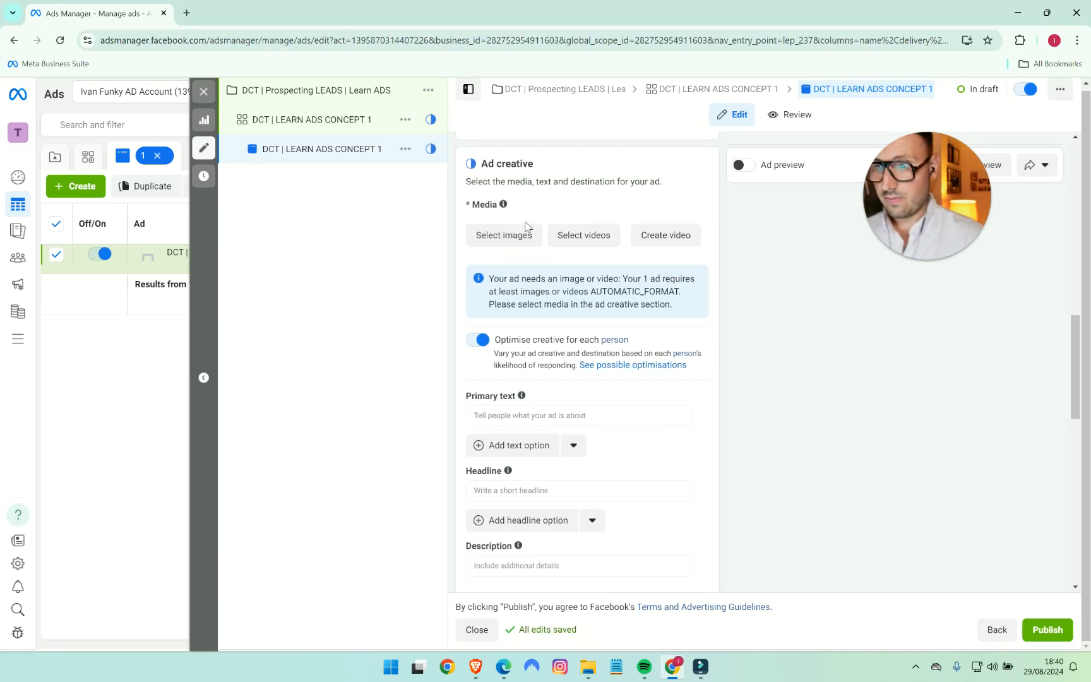
pyautogui.click(474, 668)
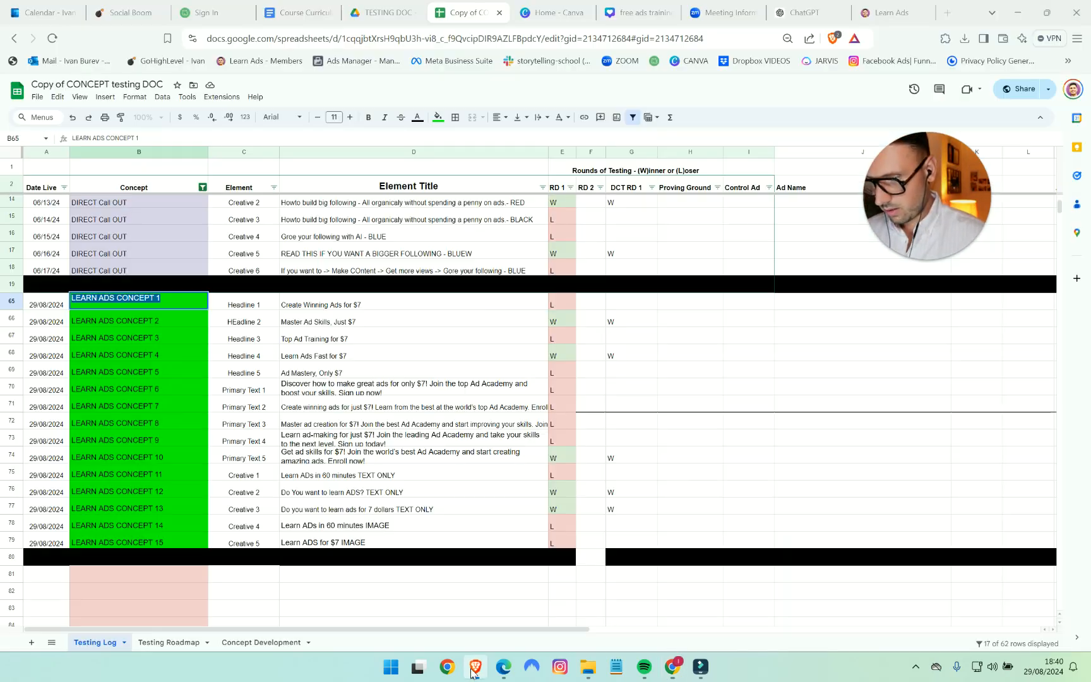
pyautogui.click(410, 498)
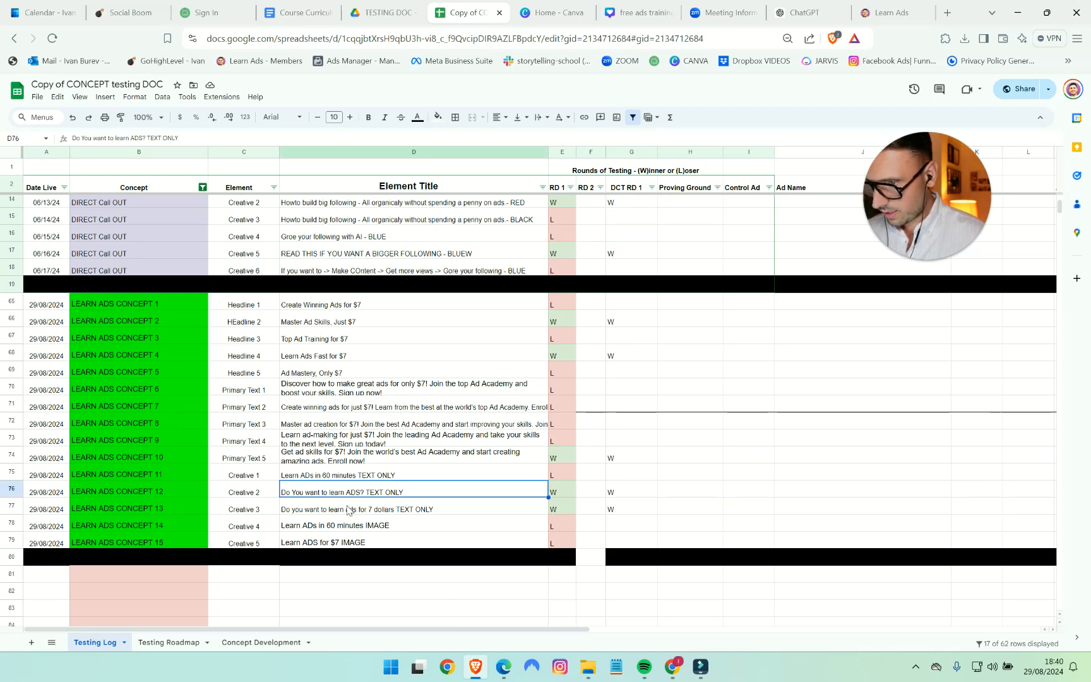
pyautogui.click(310, 513)
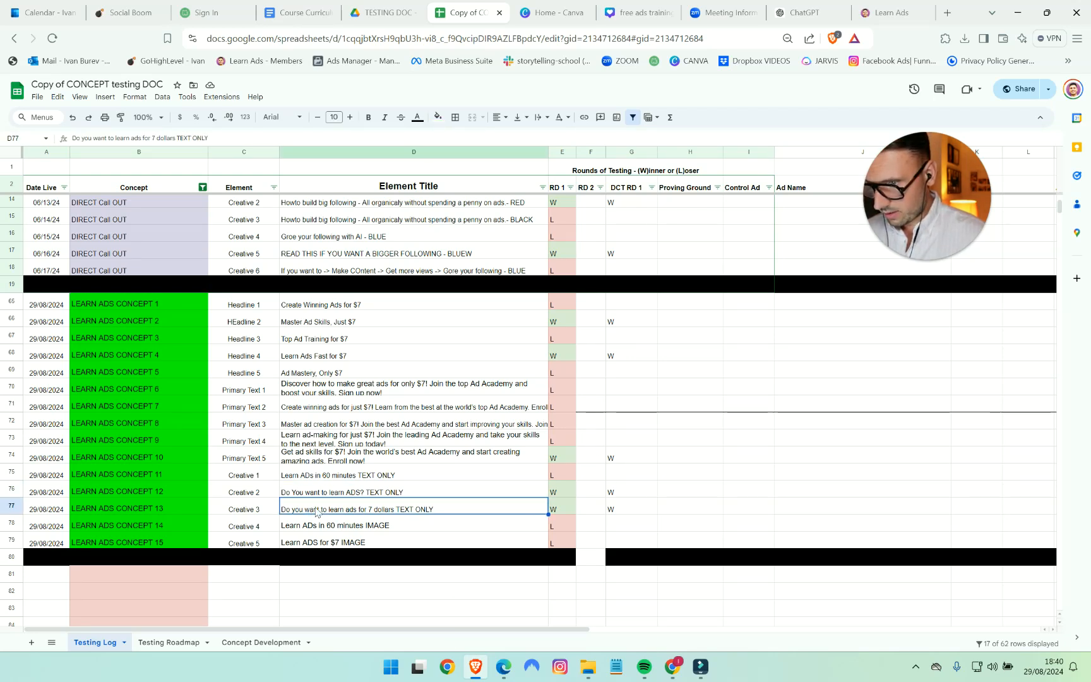
# - Switch to Ads Manager and add the account images 12.png and 13.png as the ad's media
pyautogui.click(669, 673)
pyautogui.click(528, 241)
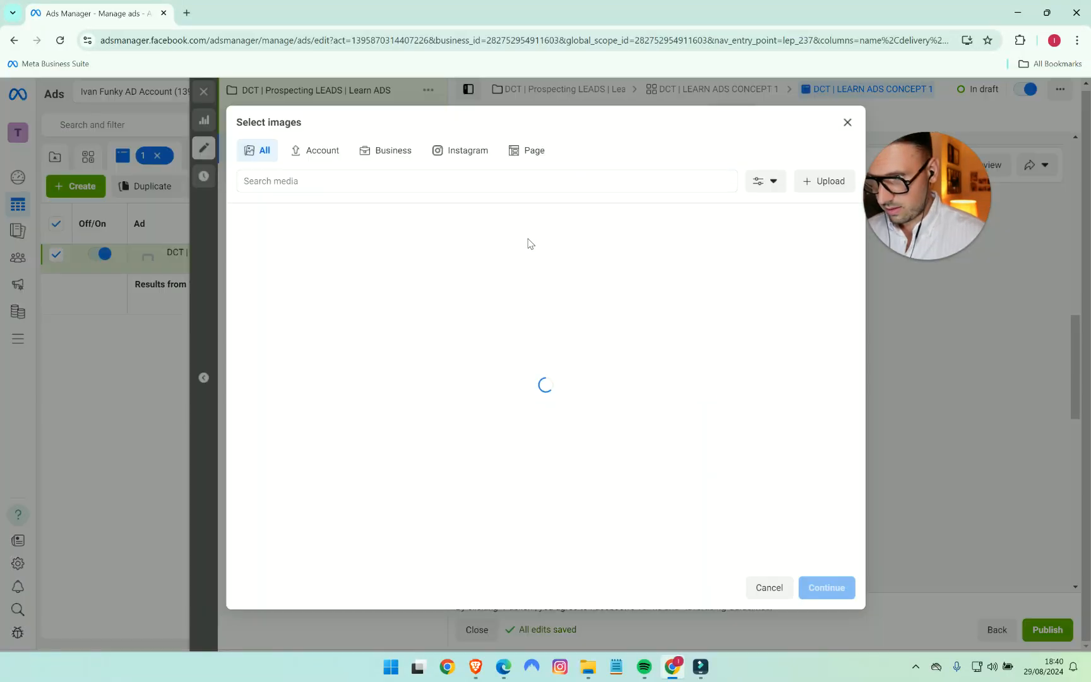
pyautogui.click(499, 275)
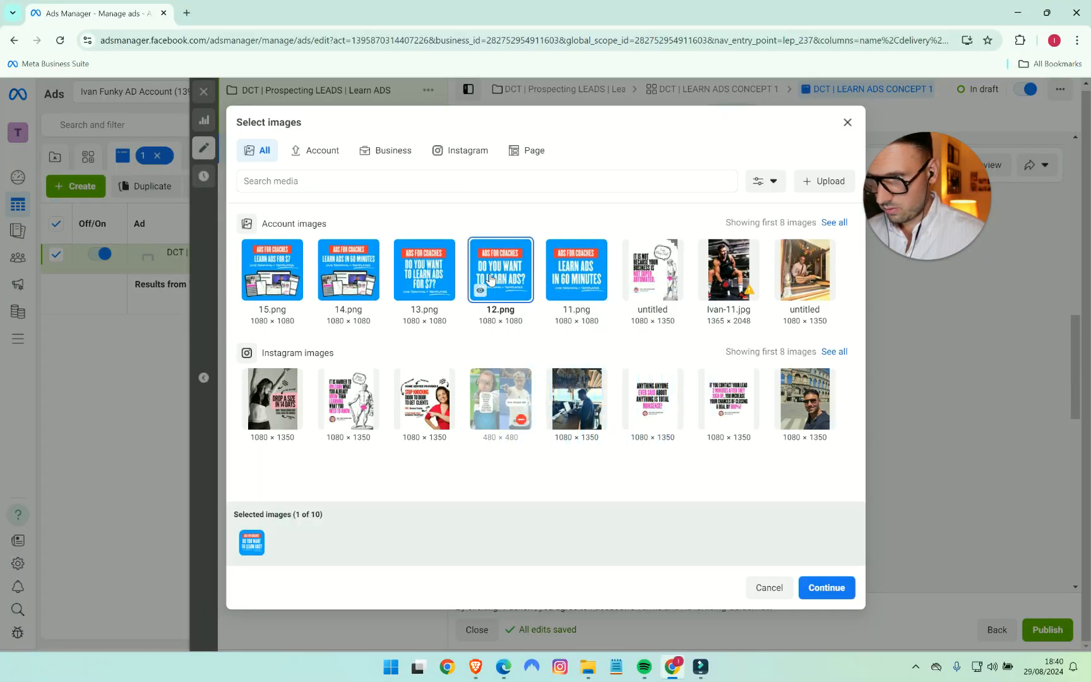
pyautogui.click(416, 276)
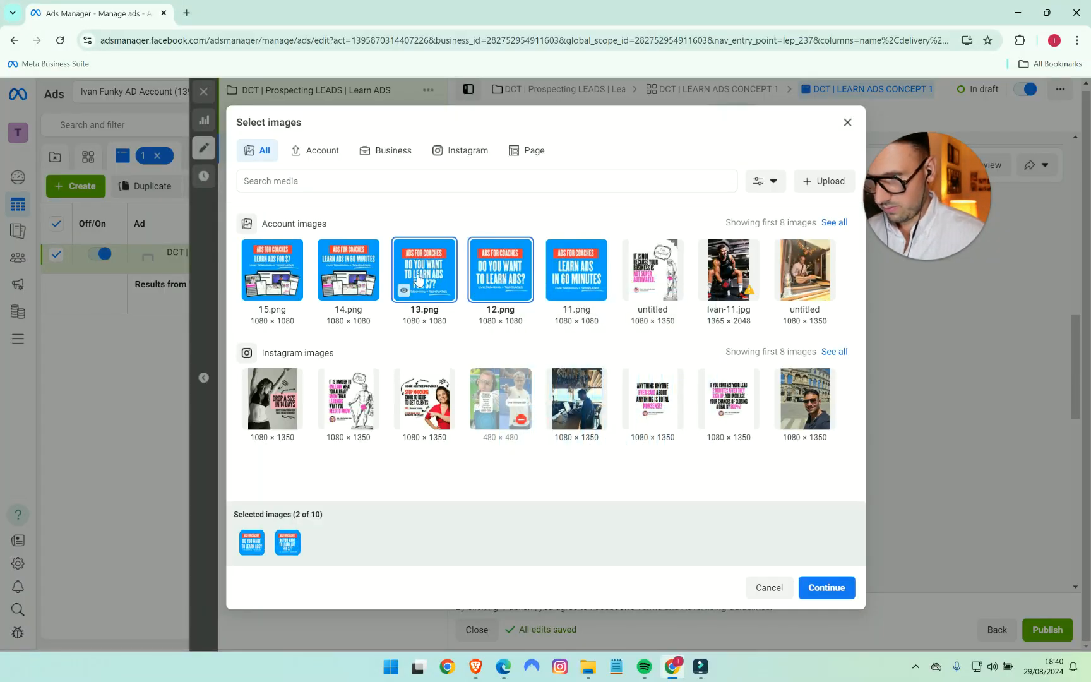
pyautogui.click(825, 590)
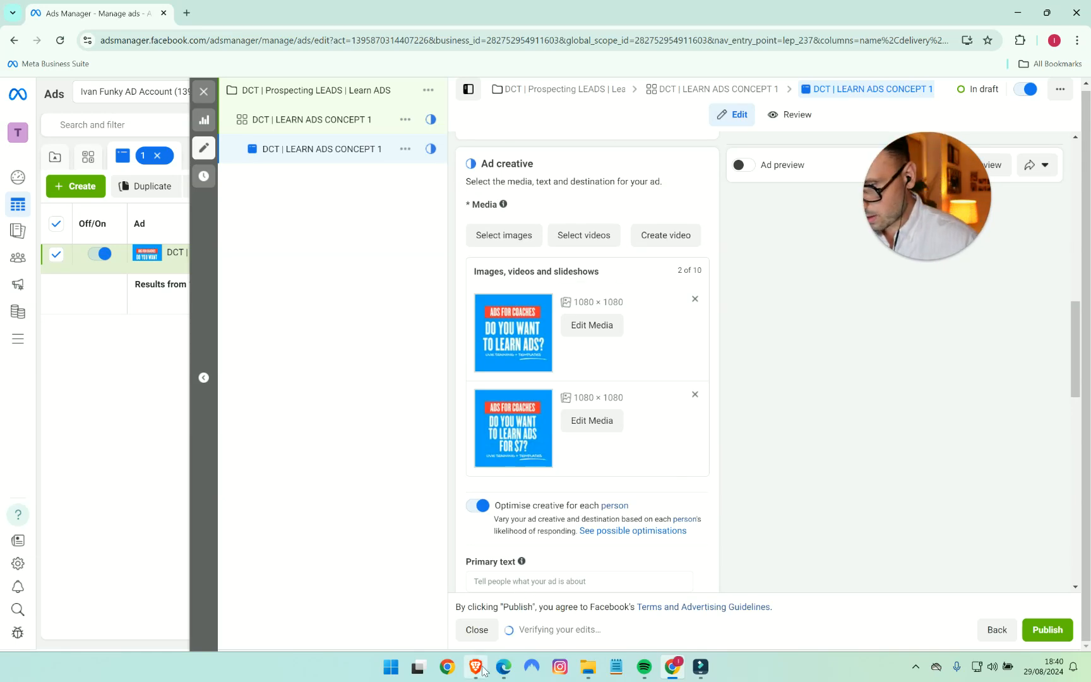
# - Copy the Headline 2 title from the Testing Log spreadsheet and enter "Master Ad Skills, Just $7" as the ad's headline in Ads Manager
pyautogui.click(480, 668)
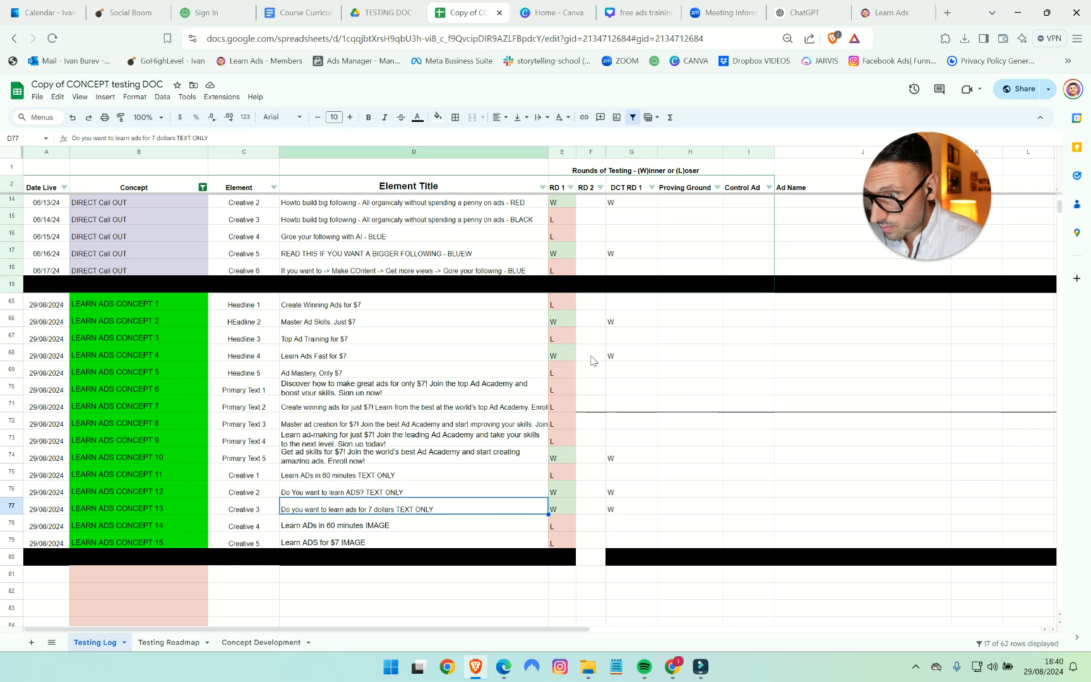
pyautogui.click(321, 327)
pyautogui.doubleClick(321, 328)
pyautogui.hotkey('ctrl', 'a')
pyautogui.hotkey('ctrl', 'c')
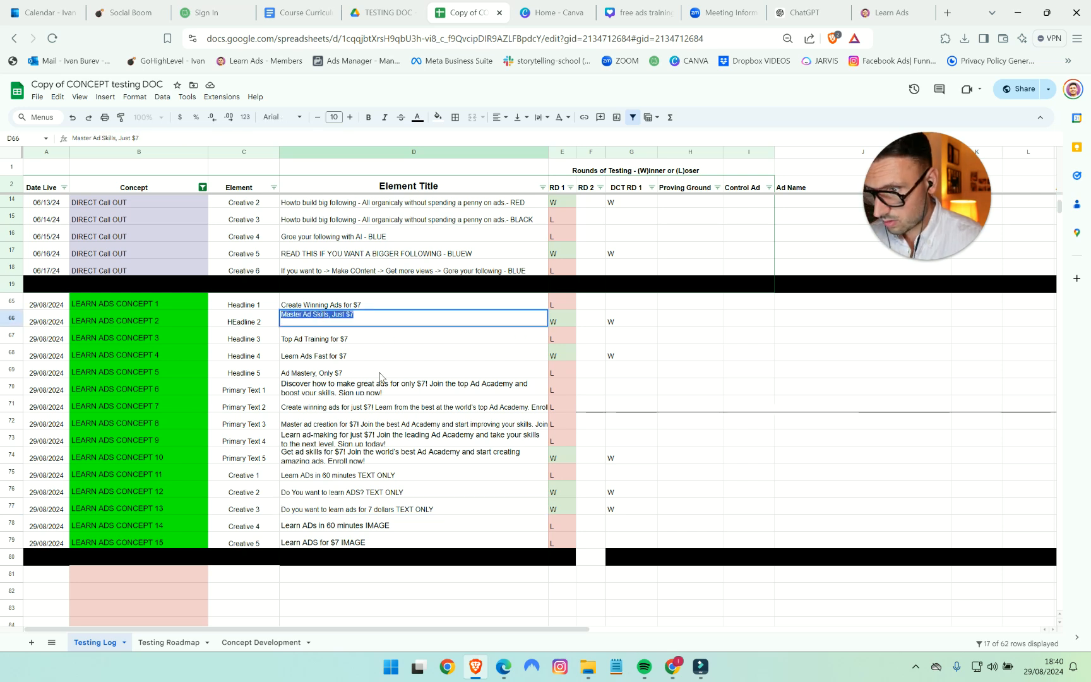
pyautogui.click(673, 667)
pyautogui.scroll(-5, 587, 464)
pyautogui.click(535, 466)
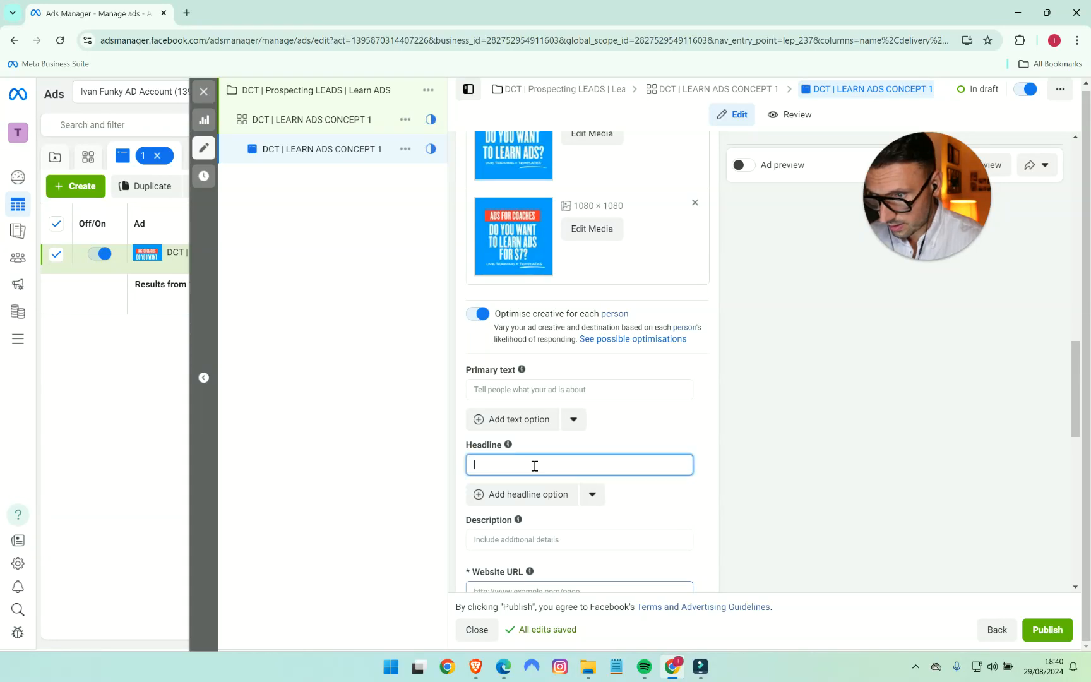
pyautogui.hotkey('ctrl', 'v')
# - Add a second headline option, "Learn Ads Fast for $7", copied from the Headline 4 row of the Testing Log
pyautogui.click(532, 495)
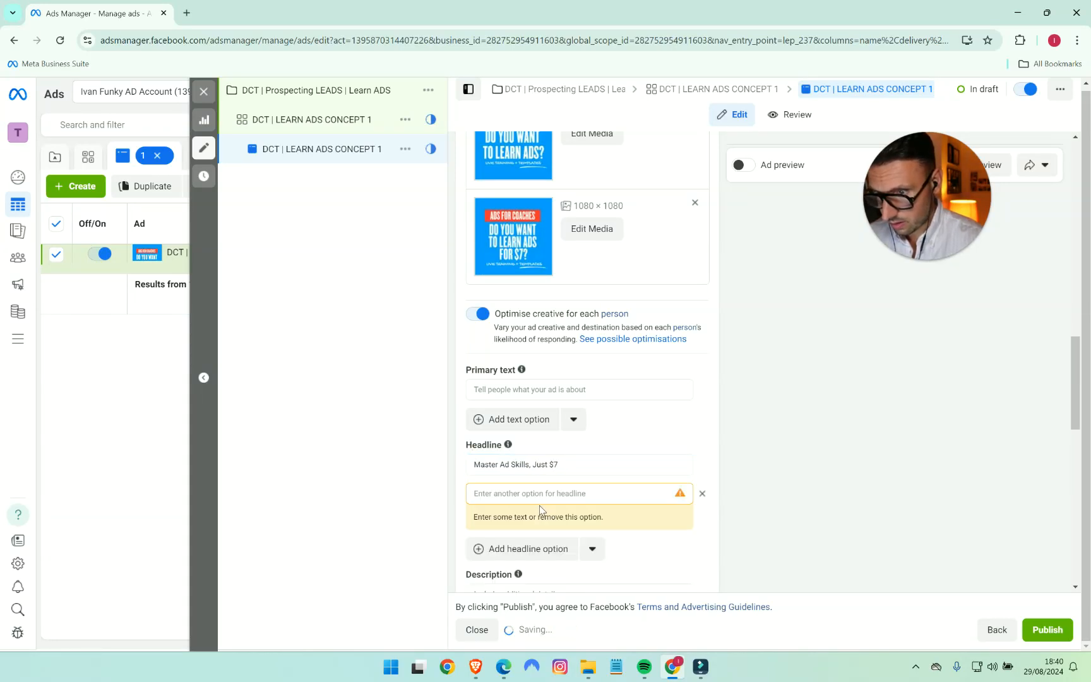
pyautogui.click(475, 666)
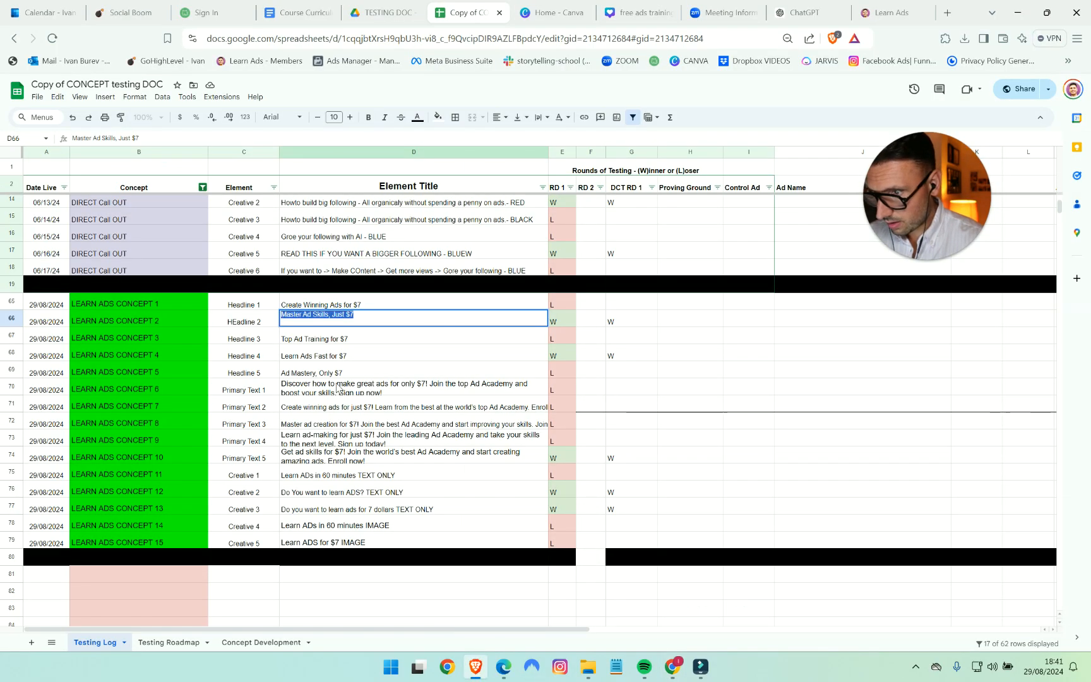
pyautogui.doubleClick(333, 354)
pyautogui.tripleClick(331, 349)
pyautogui.hotkey('ctrl', 'c')
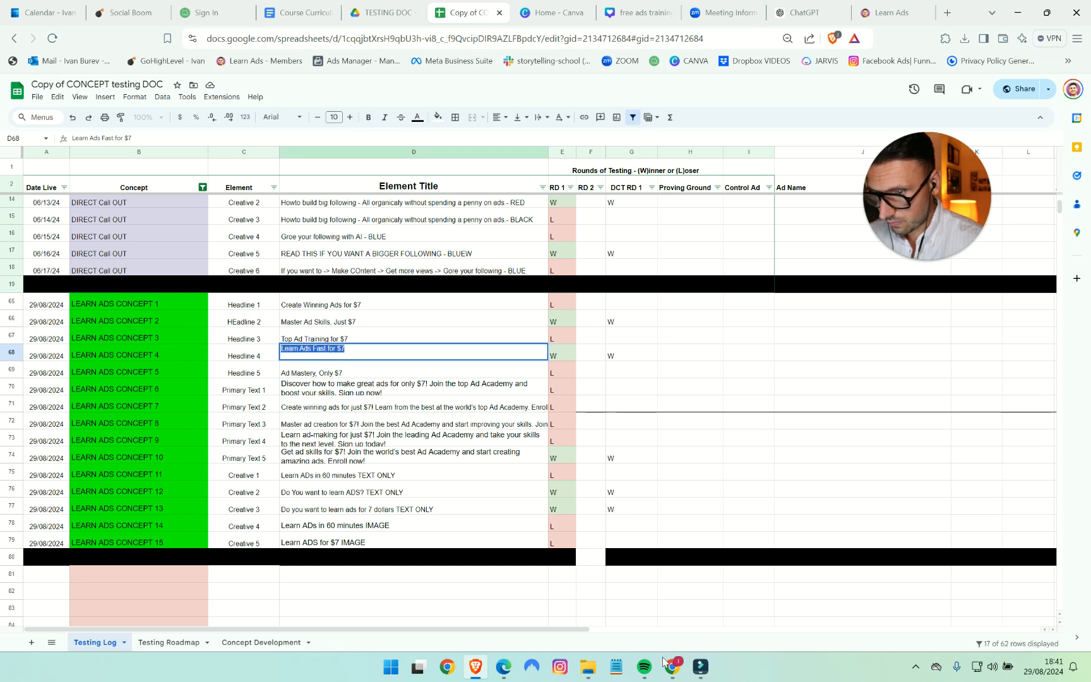
pyautogui.click(672, 667)
pyautogui.click(531, 488)
pyautogui.hotkey('ctrl', 'v')
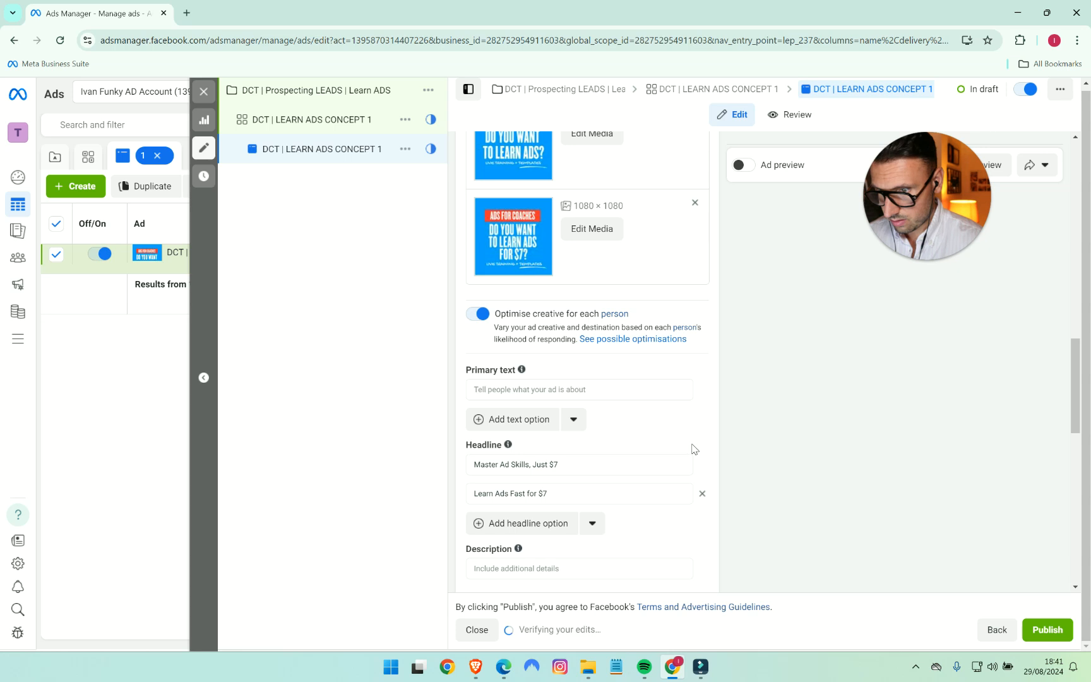
# - Copy the full Primary Text 5 title from the Testing Log and paste it as the ad's primary text in Ads Manager
pyautogui.click(476, 671)
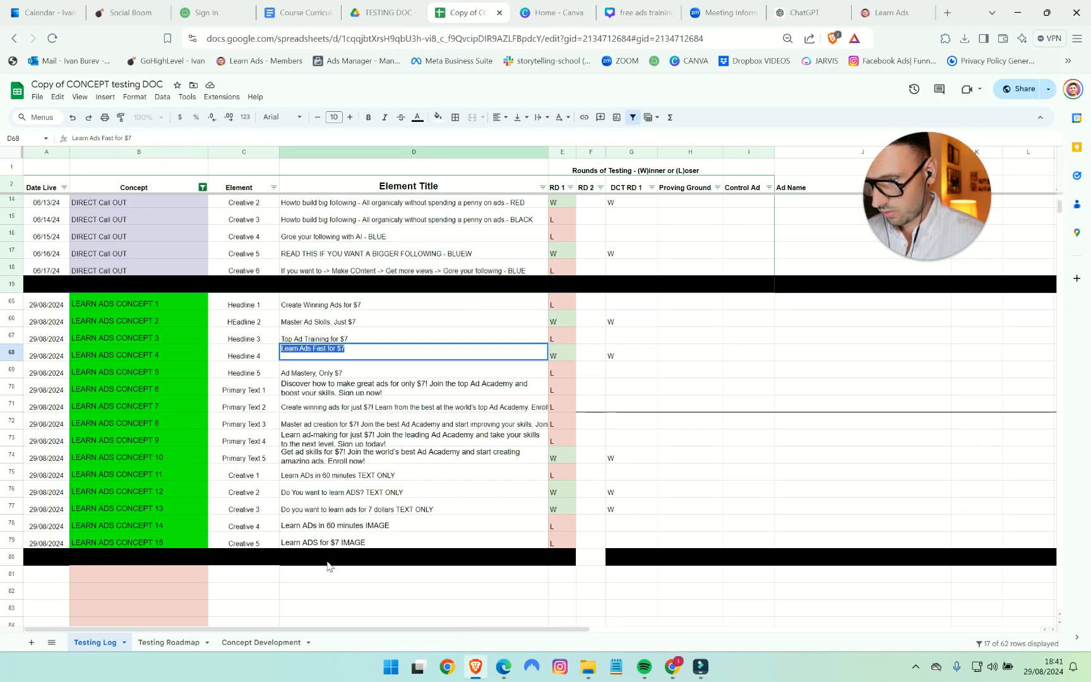
pyautogui.click(276, 457)
pyautogui.doubleClick(304, 452)
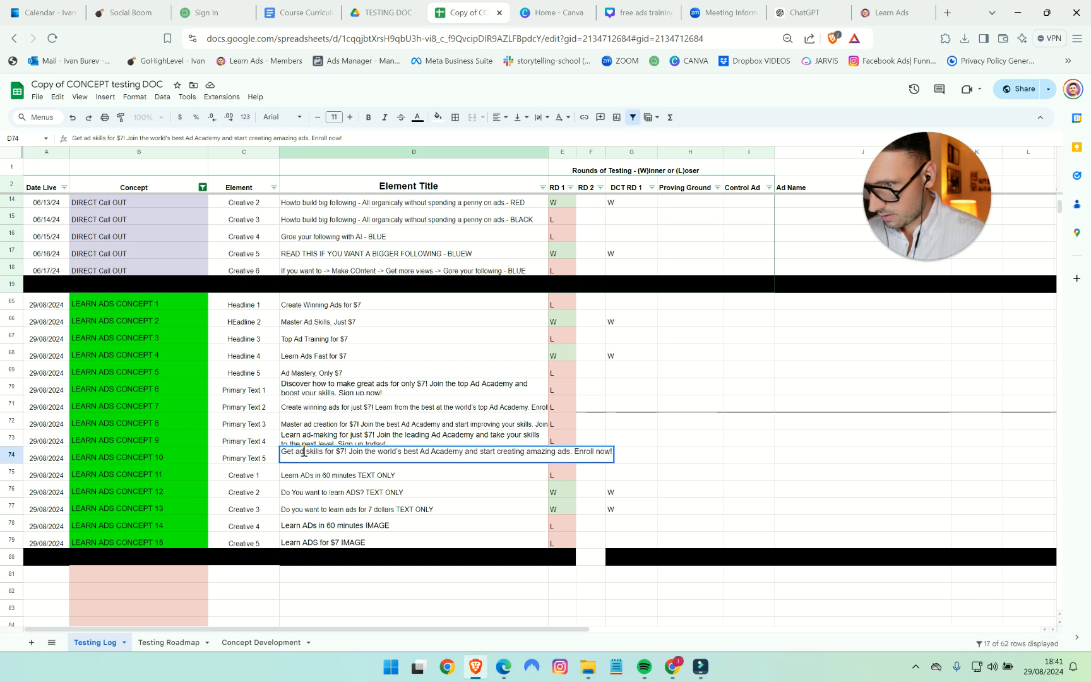
pyautogui.hotkey('ctrl', 'a')
pyautogui.hotkey('ctrl', 'c')
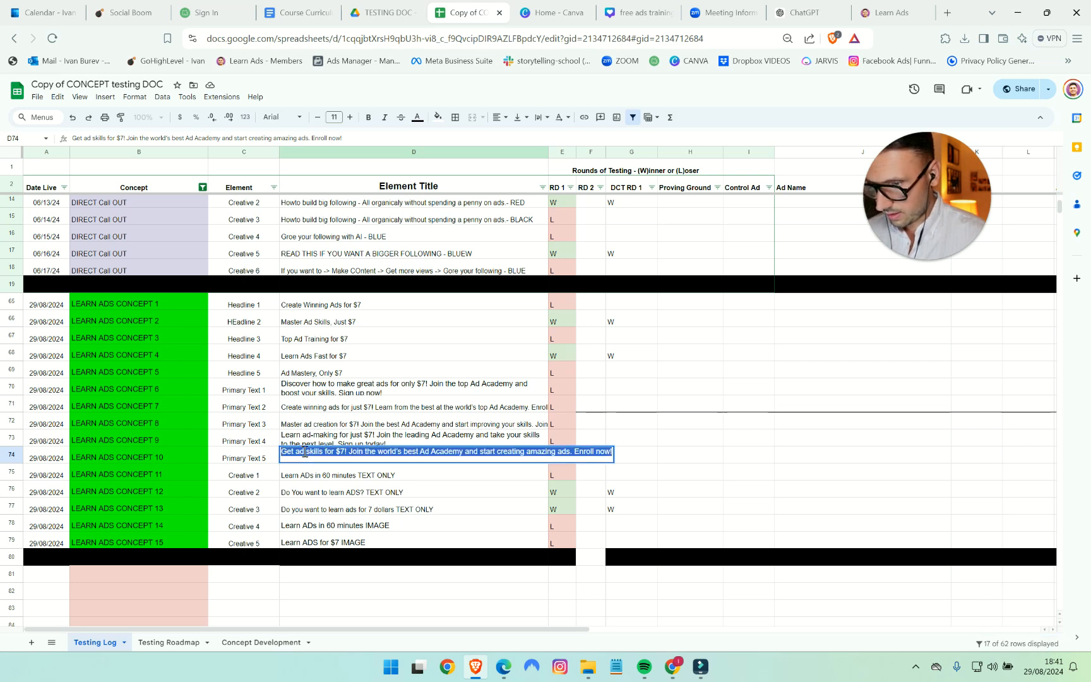
pyautogui.click(672, 666)
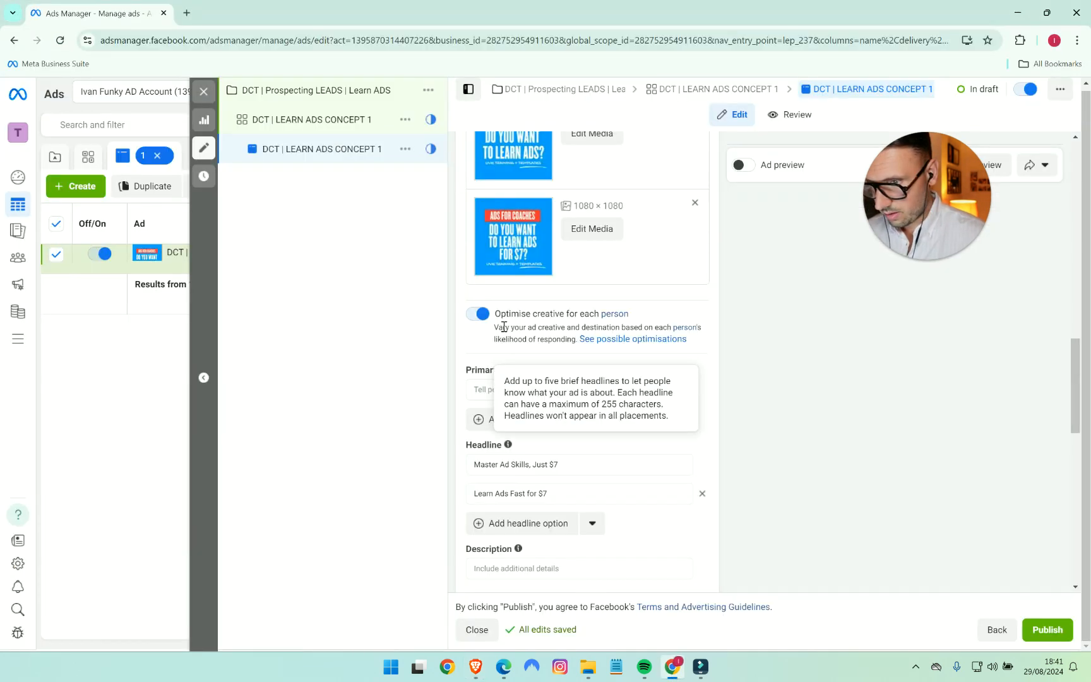
pyautogui.click(513, 389)
pyautogui.hotkey('ctrl', 'v')
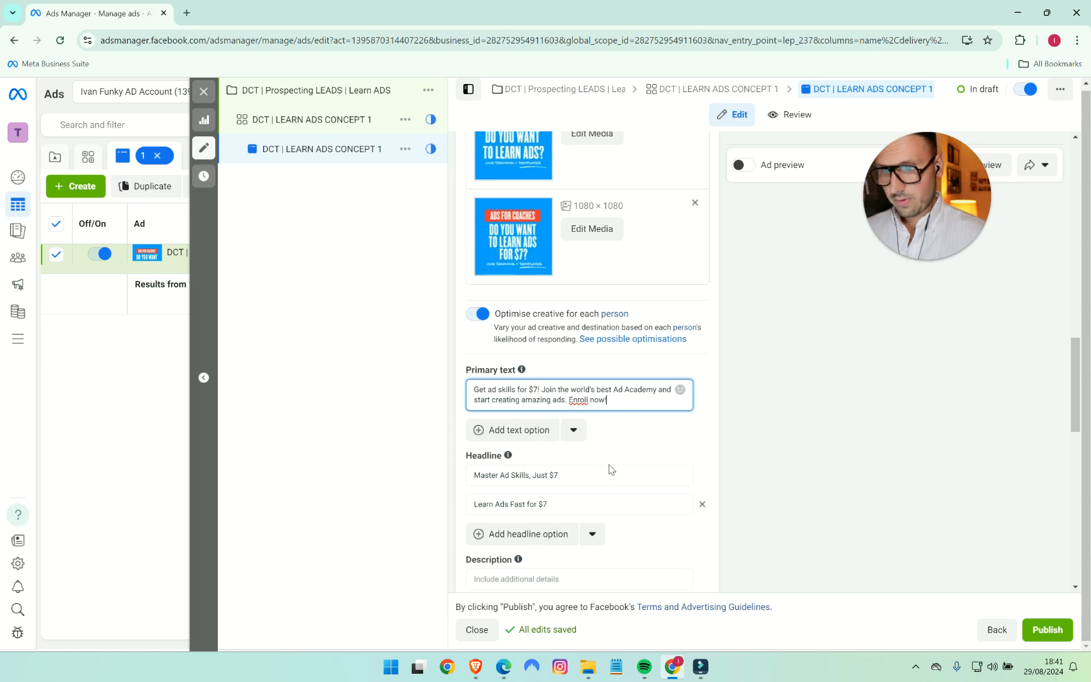
pyautogui.click(739, 166)
pyautogui.moveTo(907, 307); pyautogui.dragTo(937, 151)
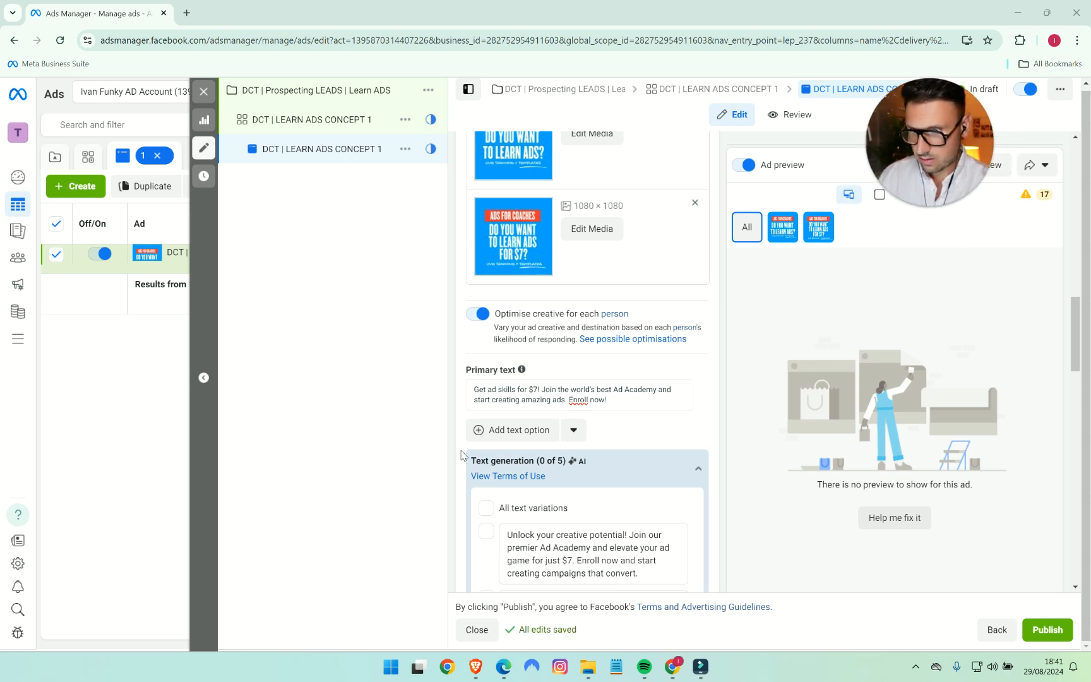
pyautogui.scroll(-3, 505, 467)
pyautogui.scroll(-3, 543, 499)
pyautogui.scroll(-4, 535, 508)
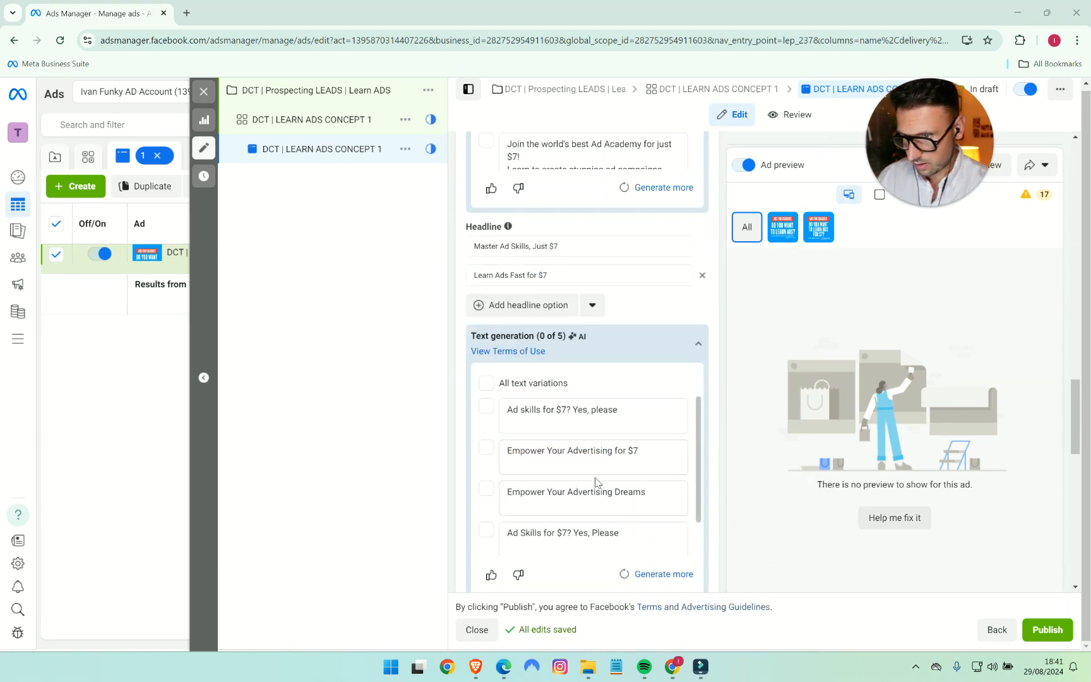
pyautogui.scroll(-3, 714, 438)
pyautogui.scroll(-2, 713, 438)
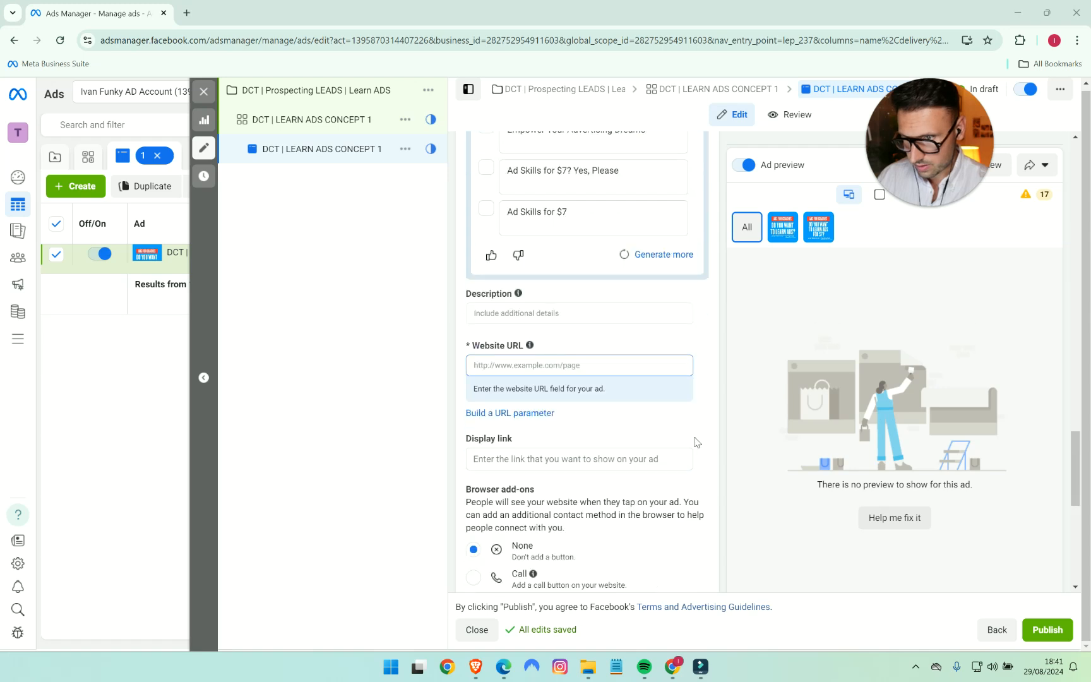
pyautogui.write('https://learnads.app.clientclub.net/login')
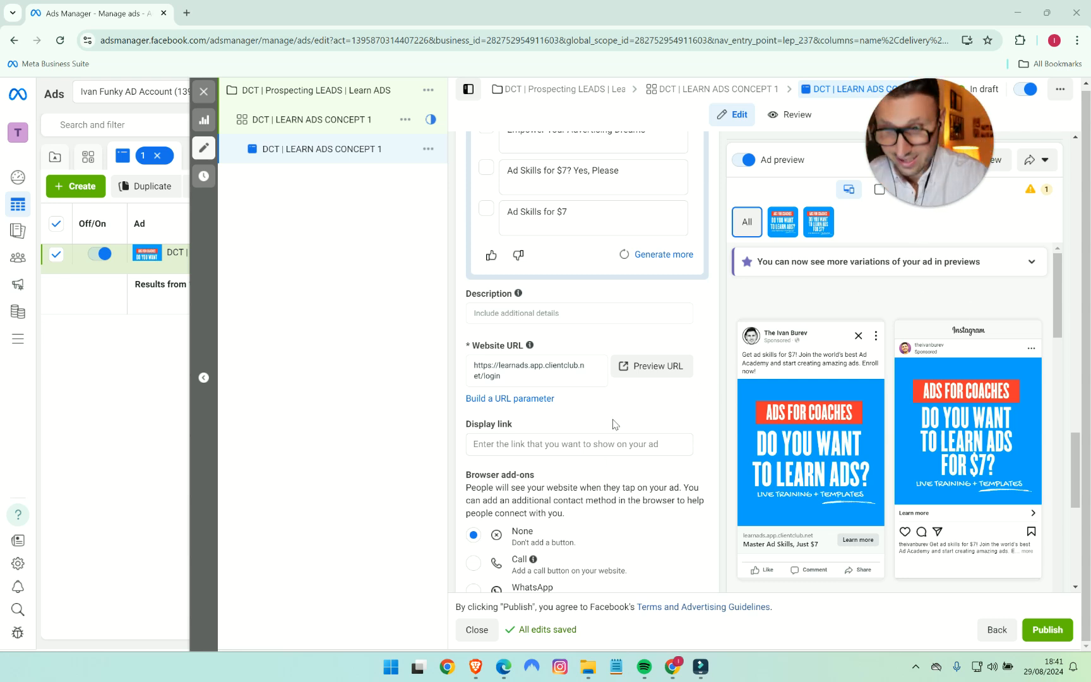
# - Review the ad's media, primary text, AI text suggestions, headlines, browser add-ons, call to action and tracking settings
pyautogui.scroll(-2, 657, 414)
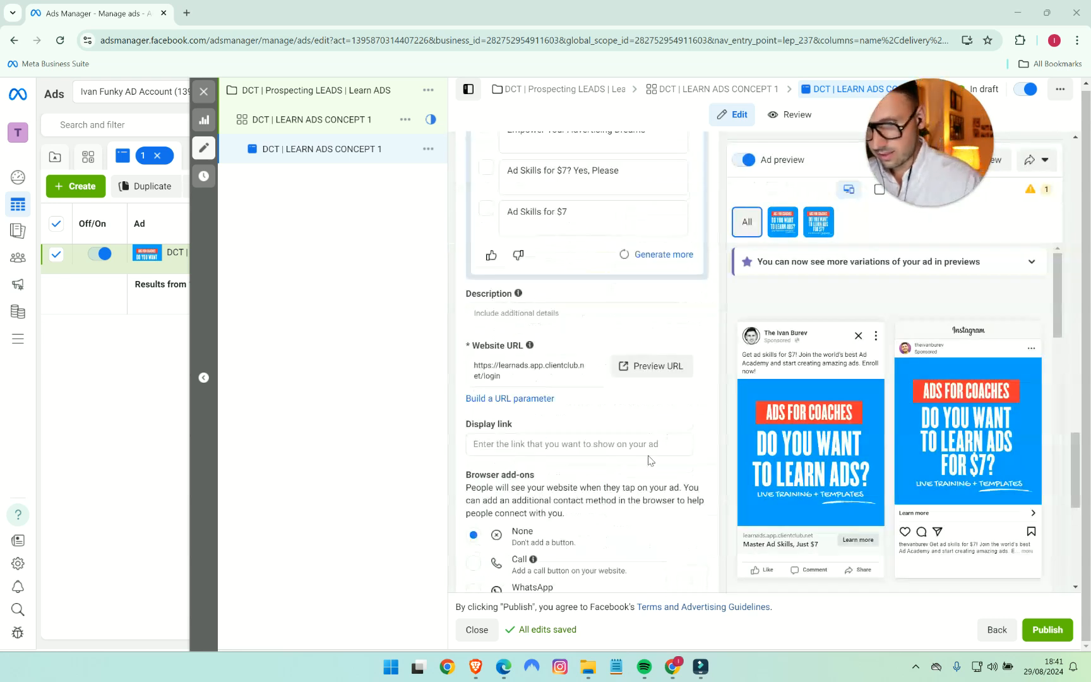
pyautogui.scroll(6, 640, 457)
pyautogui.scroll(8, 622, 469)
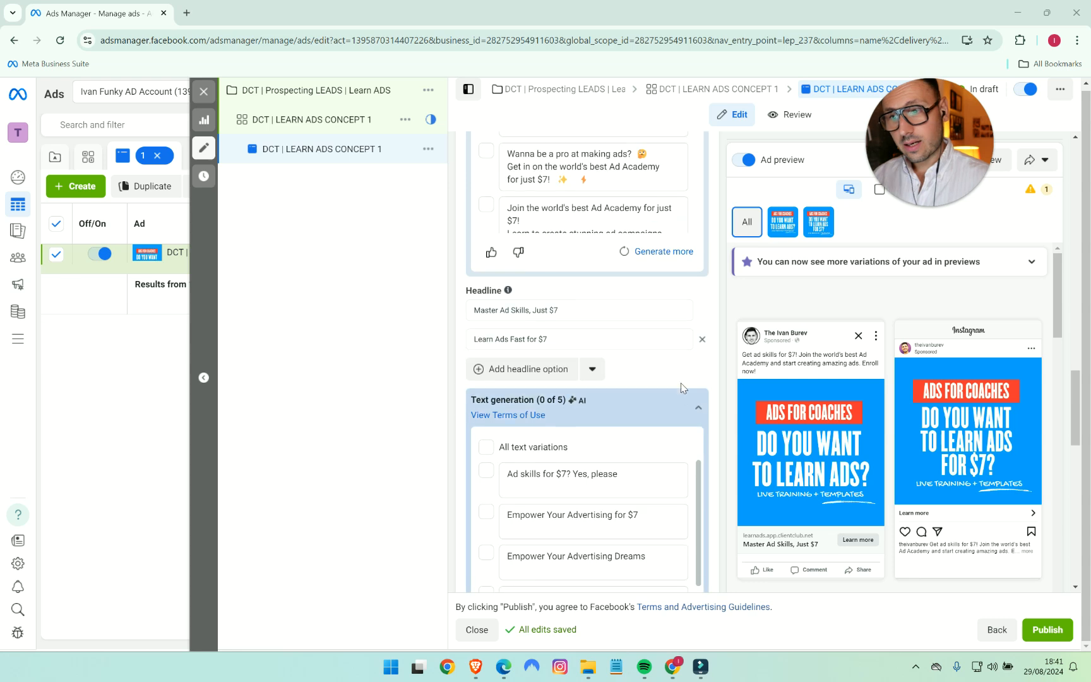
pyautogui.scroll(3, 688, 456)
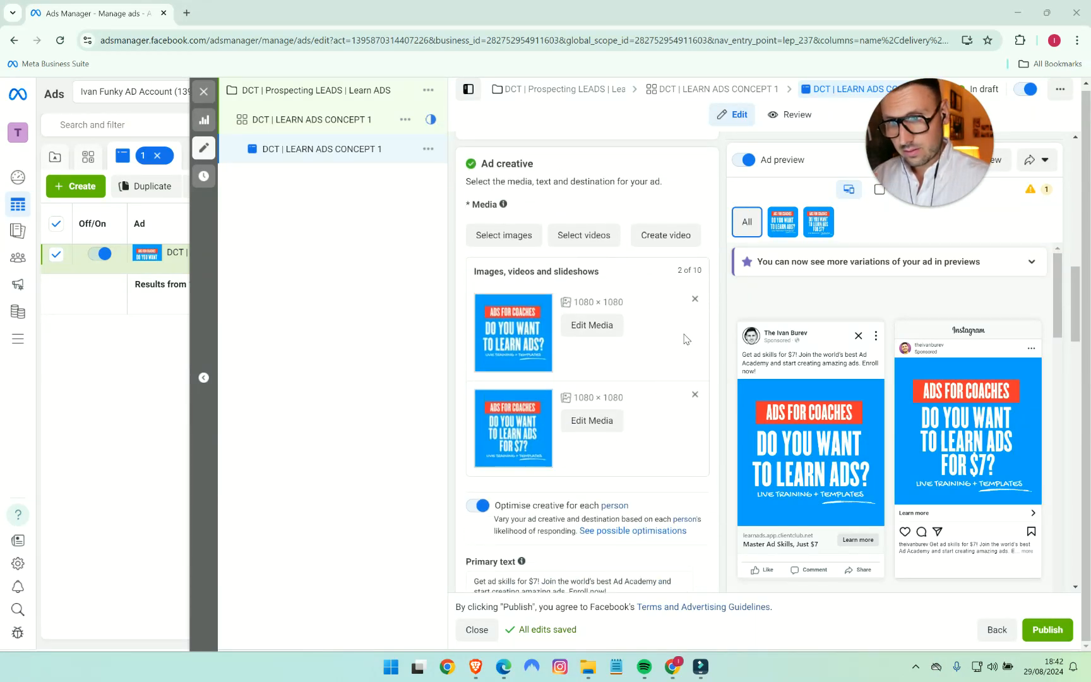
pyautogui.scroll(-6, 688, 336)
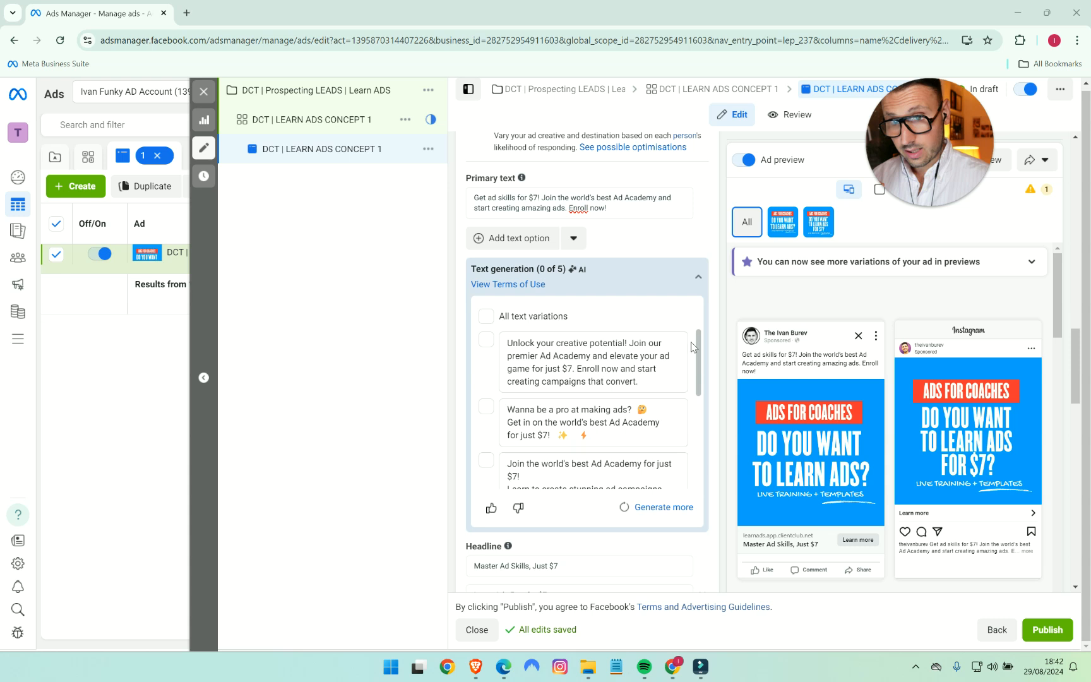
pyautogui.scroll(-5, 620, 409)
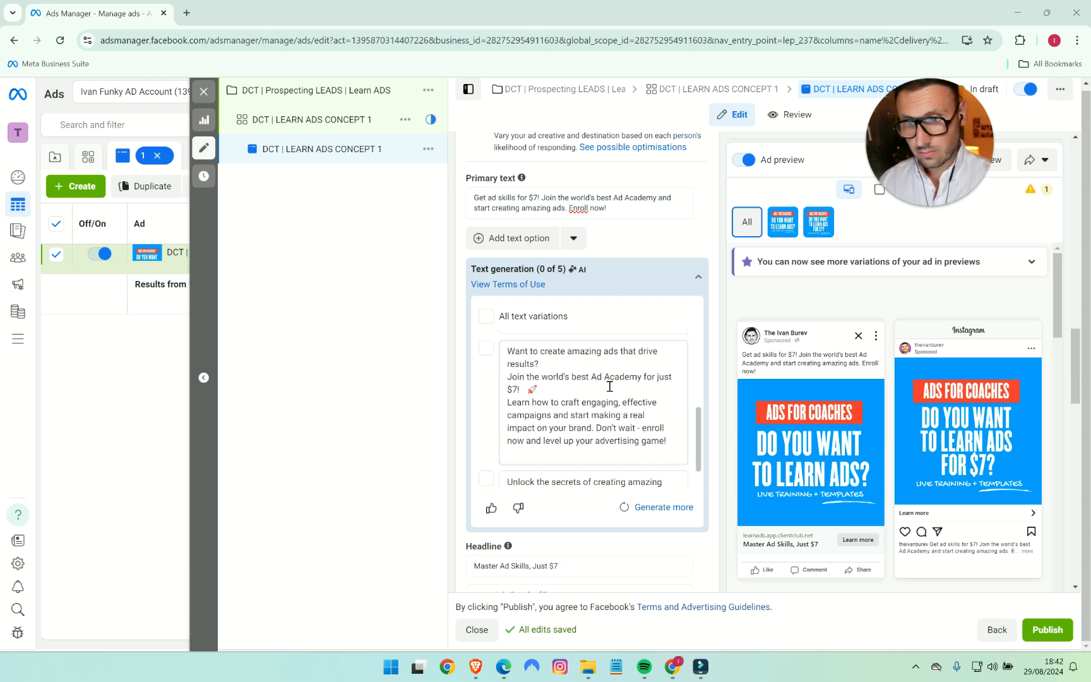
pyautogui.scroll(-10, 620, 409)
pyautogui.scroll(-5, 670, 473)
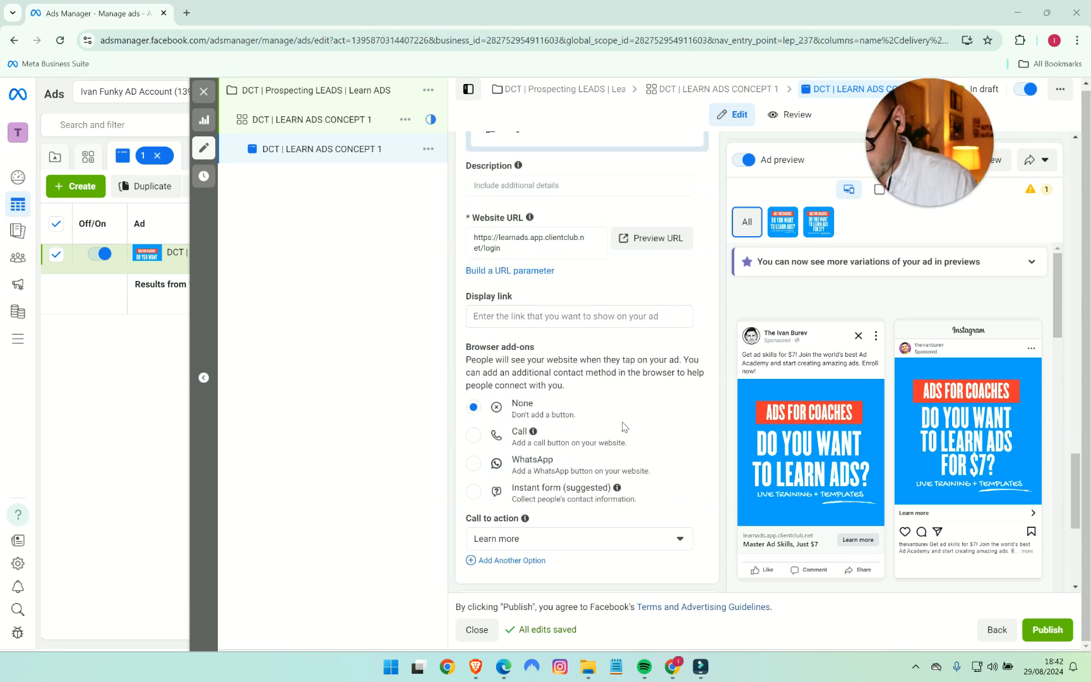
pyautogui.scroll(-3, 578, 316)
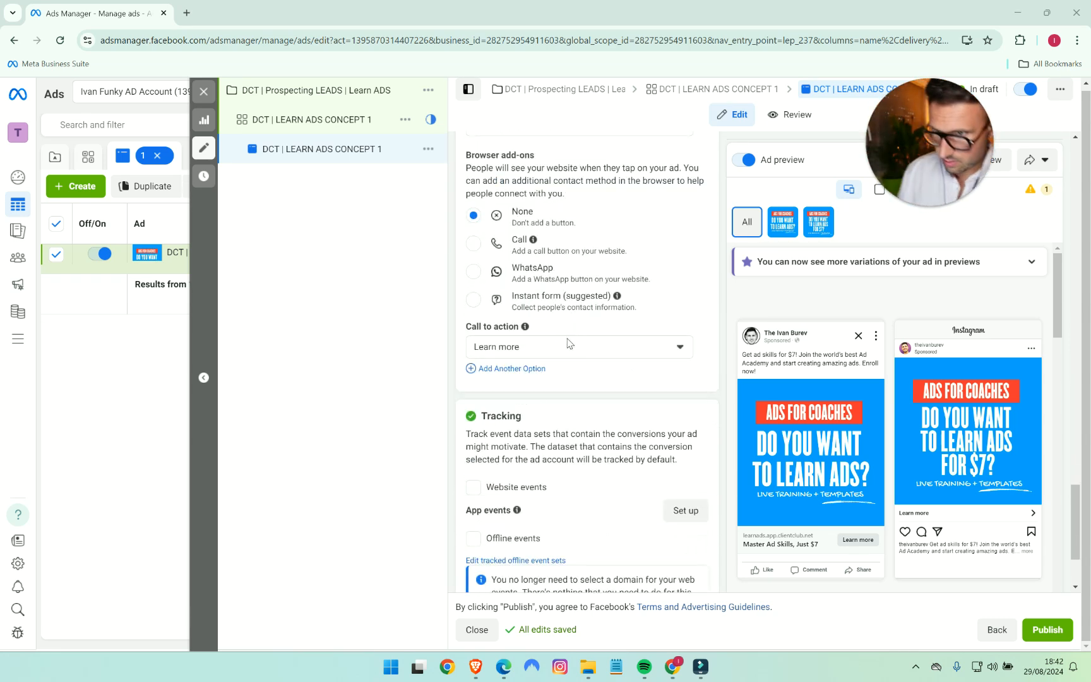
pyautogui.moveTo(616, 295)
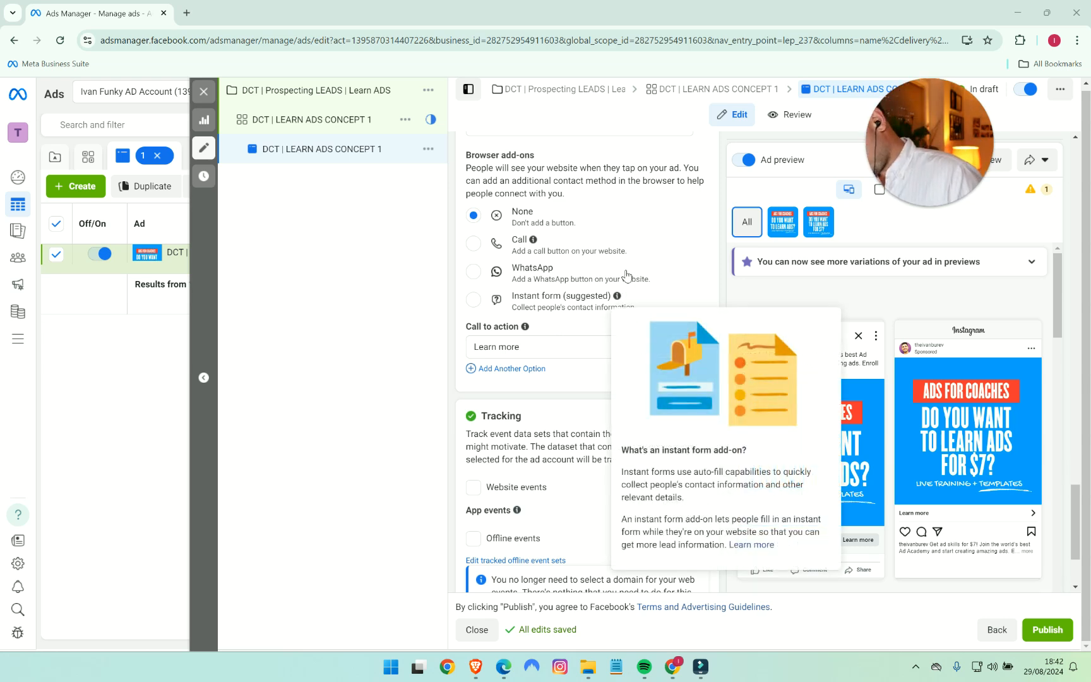
pyautogui.scroll(-2, 578, 499)
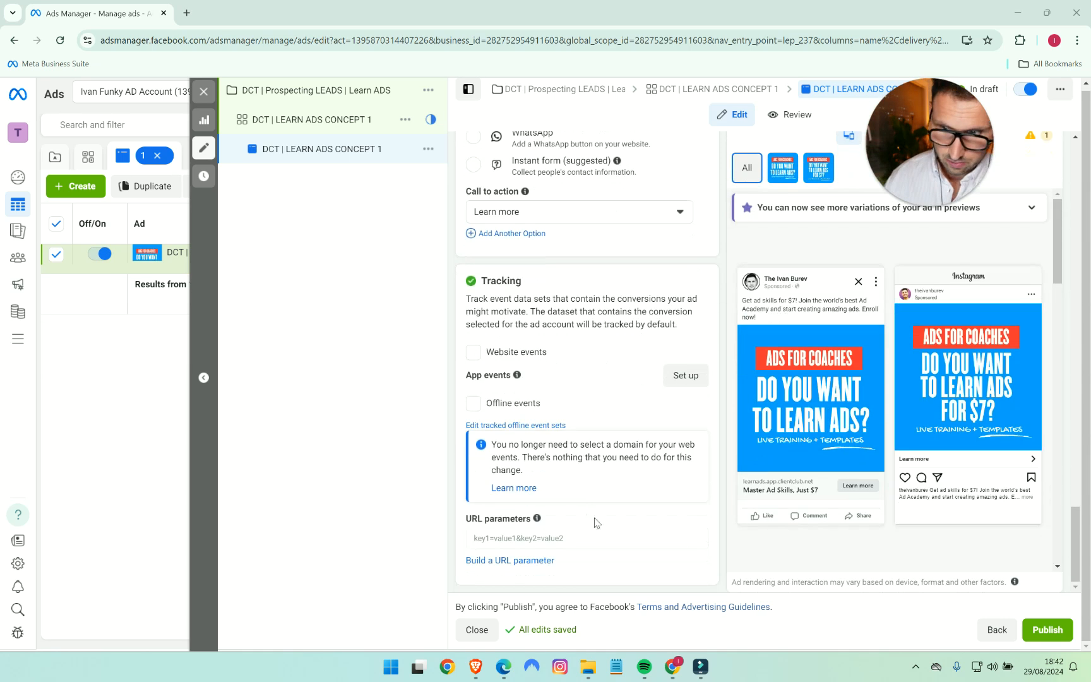
pyautogui.scroll(10, 597, 518)
pyautogui.scroll(4, 612, 512)
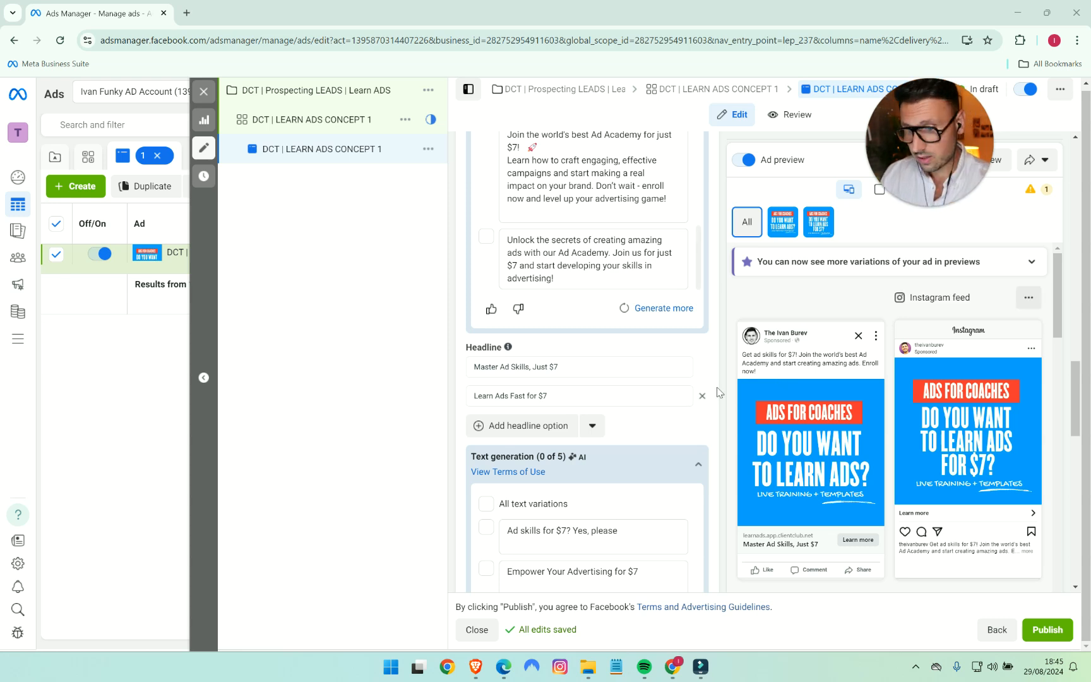
# - Switch to the Testing Log spreadsheet and highlight the RD 1 results from Headline 1 through Creative 4
pyautogui.click(476, 667)
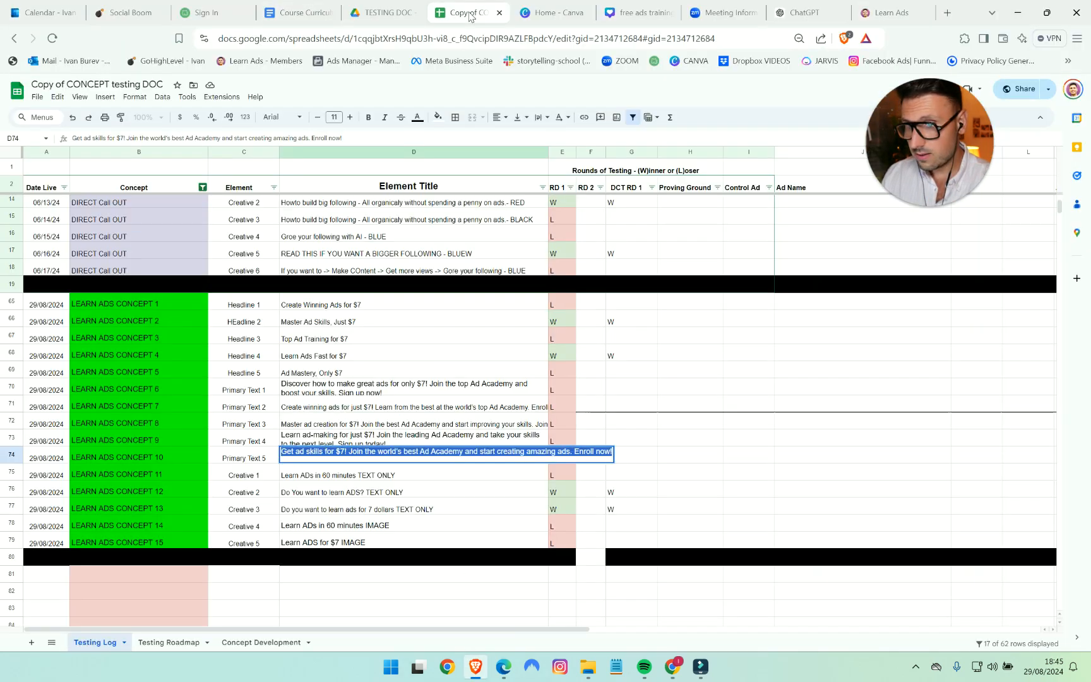
pyautogui.click(471, 14)
pyautogui.moveTo(562, 307); pyautogui.dragTo(552, 517)
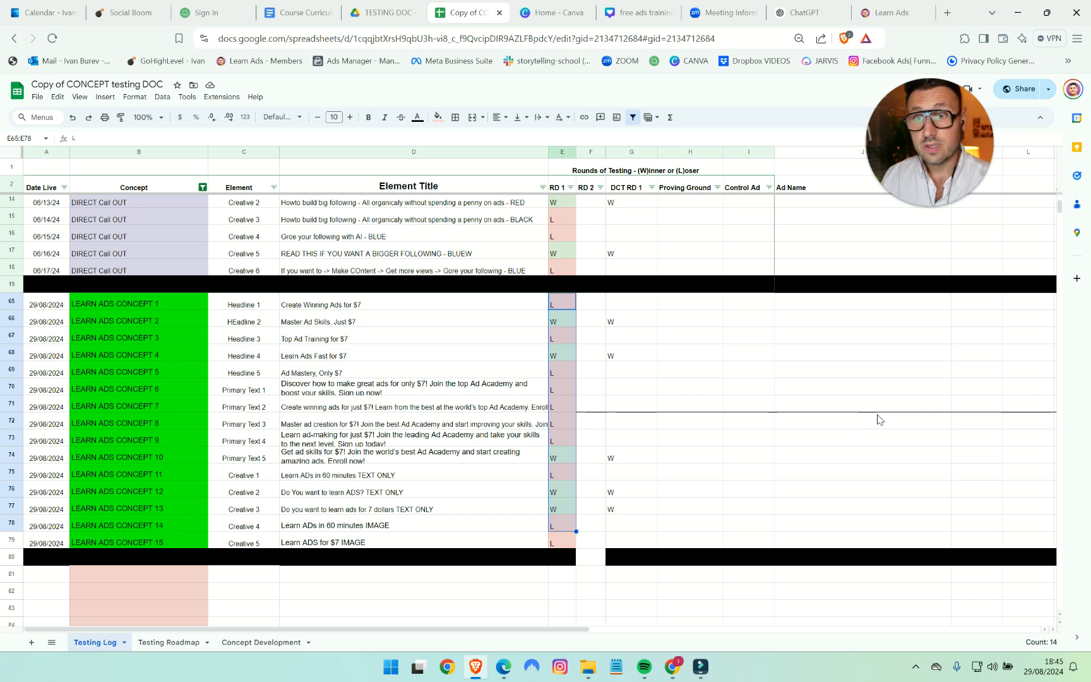